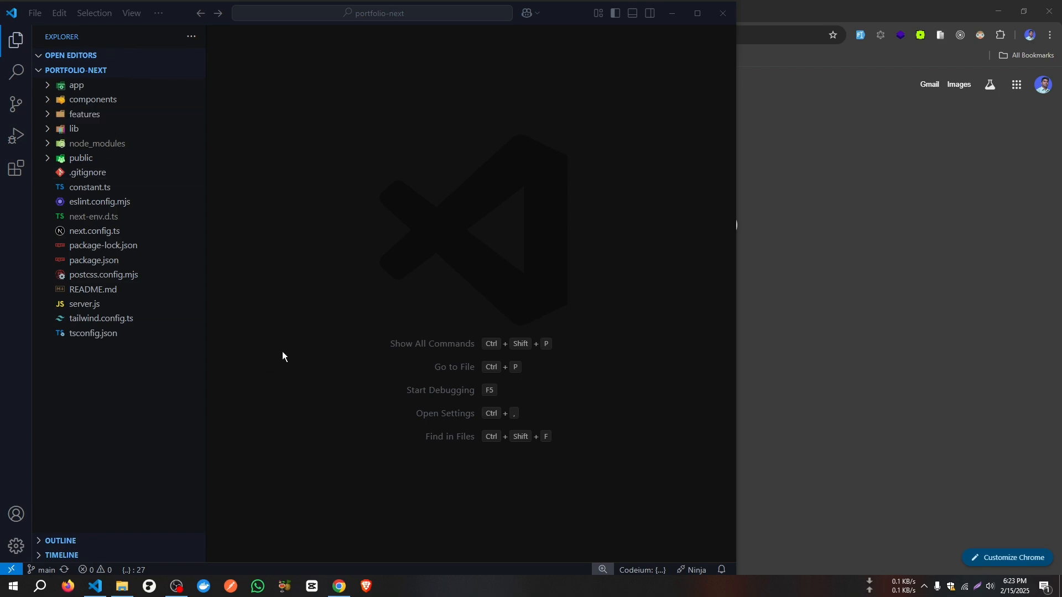
# Open the integrated terminal for the portfolio-next project and enlarge it to more than half of the editor height
pyautogui.hotkey('ctrl', '`')
pyautogui.hotkey('ctrl', 'k')
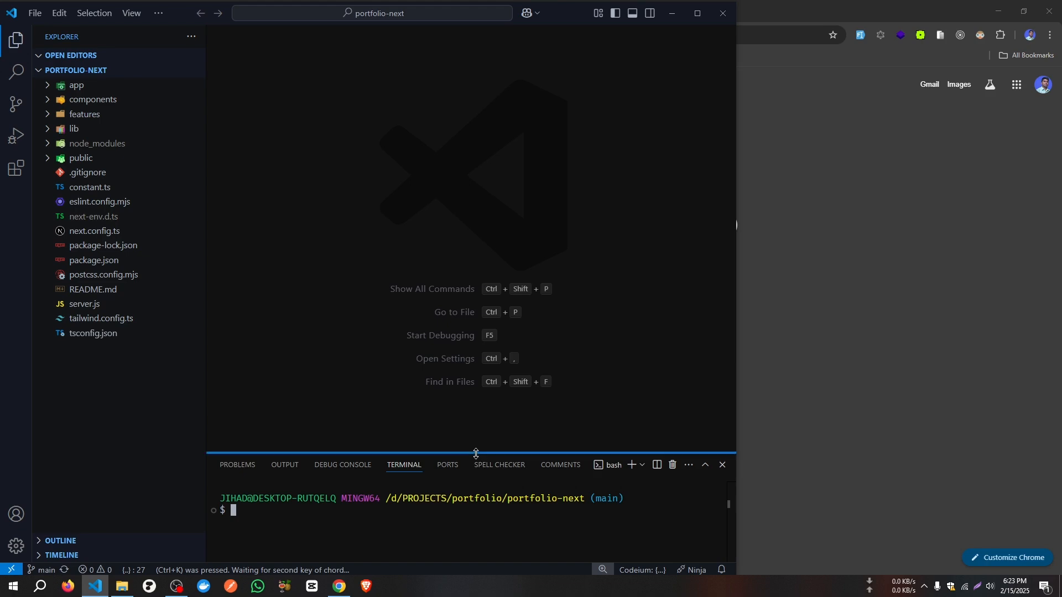
pyautogui.moveTo(476, 453); pyautogui.dragTo(500, 245)
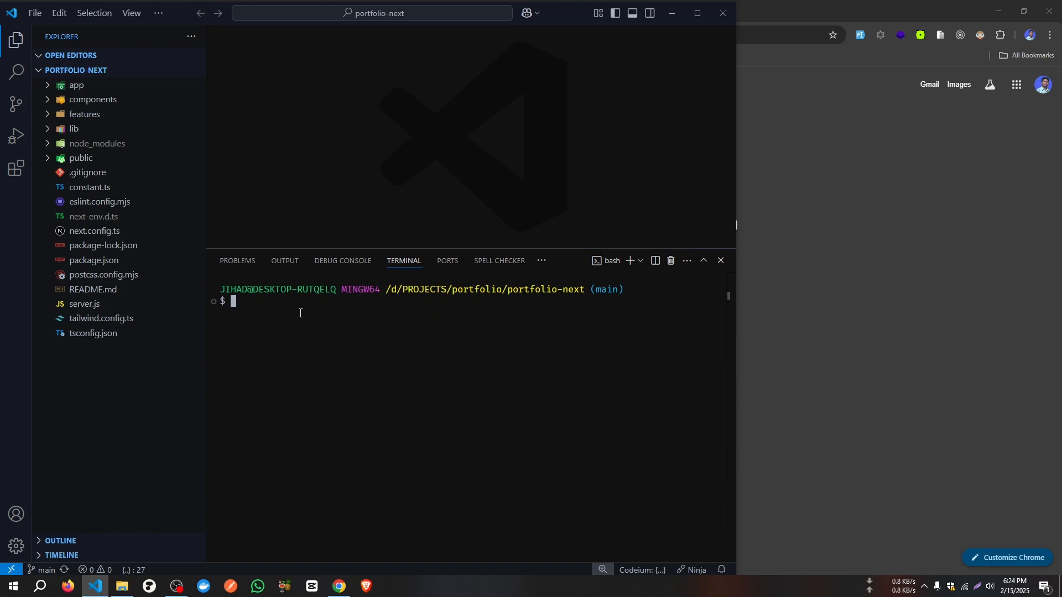
# Try to run the project's build script with npm in the terminal
pyautogui.write('npm ruj')
pyautogui.write('n ')
pyautogui.write('buuild')
pyautogui.press('BackSpace')
pyautogui.press('BackSpace')
pyautogui.press('BackSpace')
pyautogui.press('BackSpace')
pyautogui.write('il')
pyautogui.press('Return')
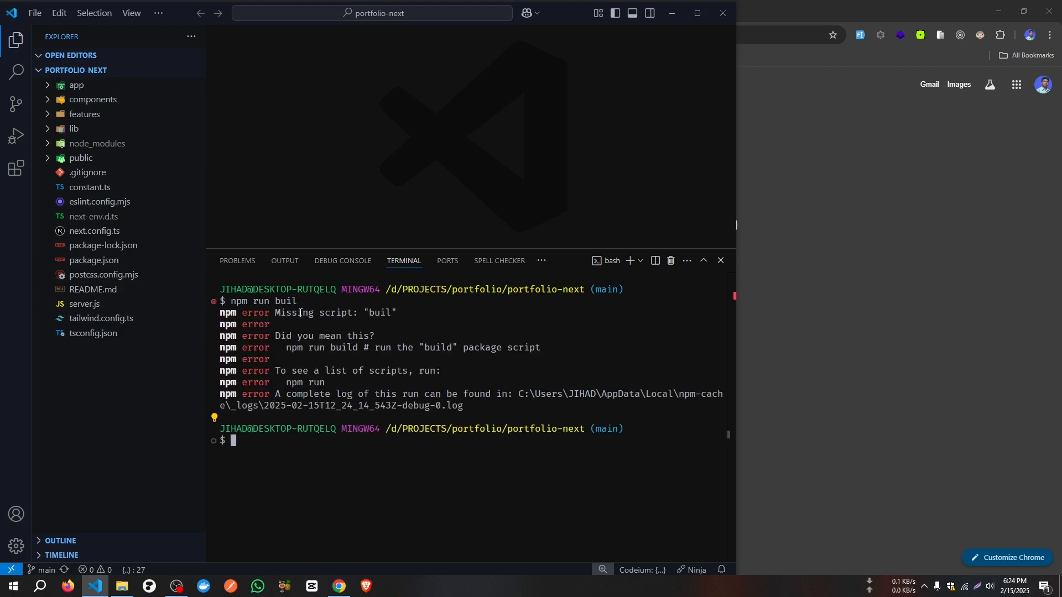
pyautogui.hotkey('ctrl', 'c')
pyautogui.press('Up')
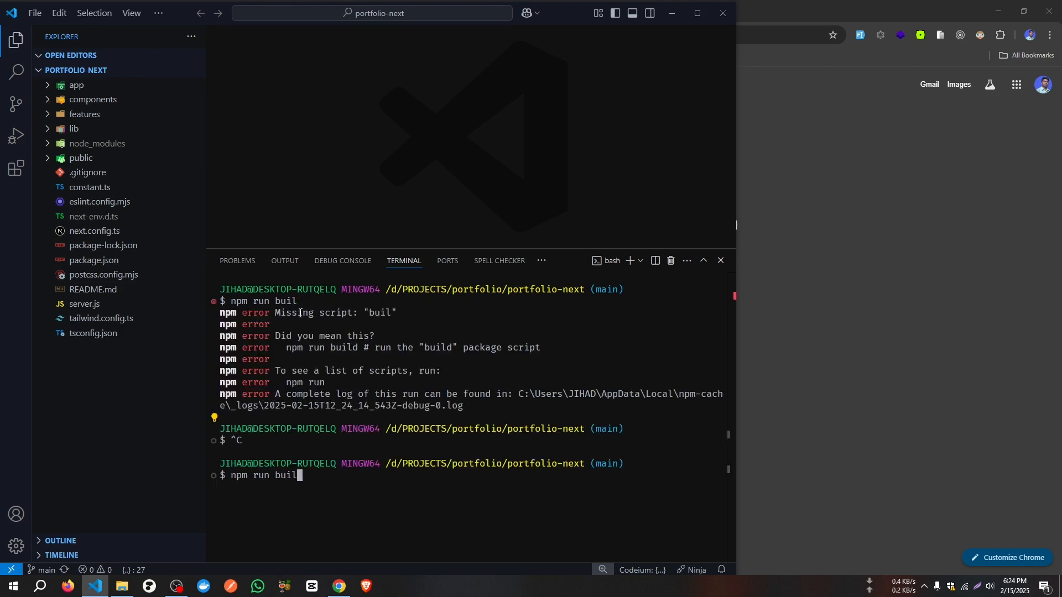
pyautogui.press('Return')
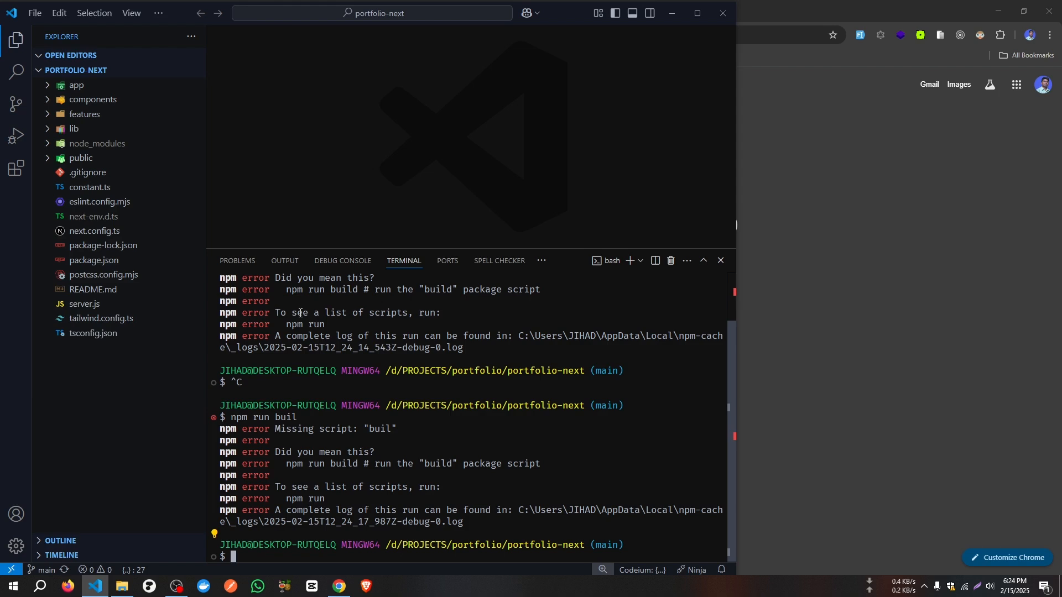
# Correct the last terminal command to npm run build and run it
pyautogui.press('Up')
pyautogui.write('d')
pyautogui.press('Return')
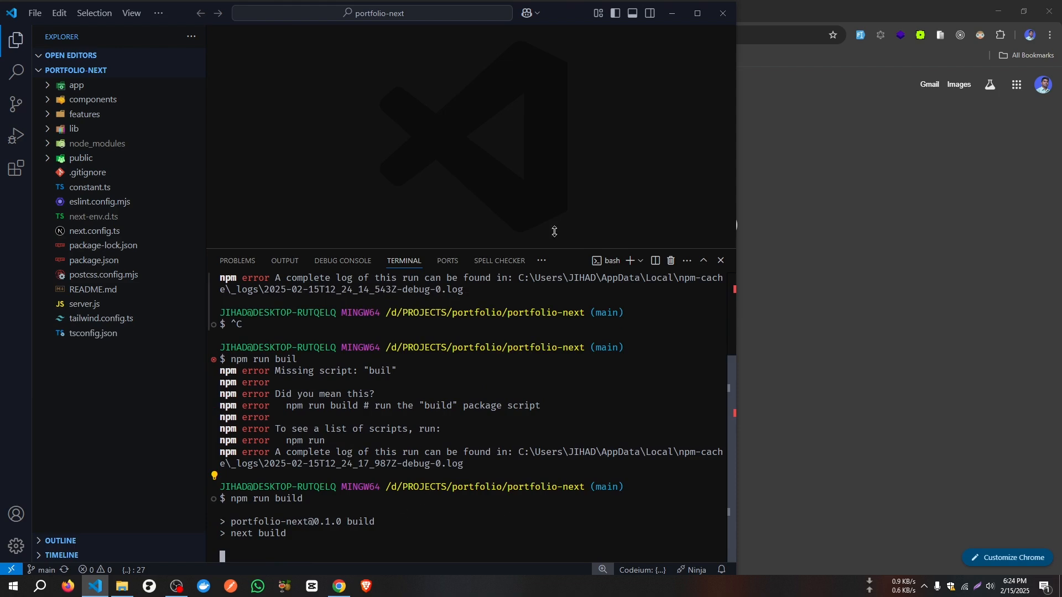
# Switch to Chrome and open dianahost.com in the empty tab
pyautogui.click(814, 184)
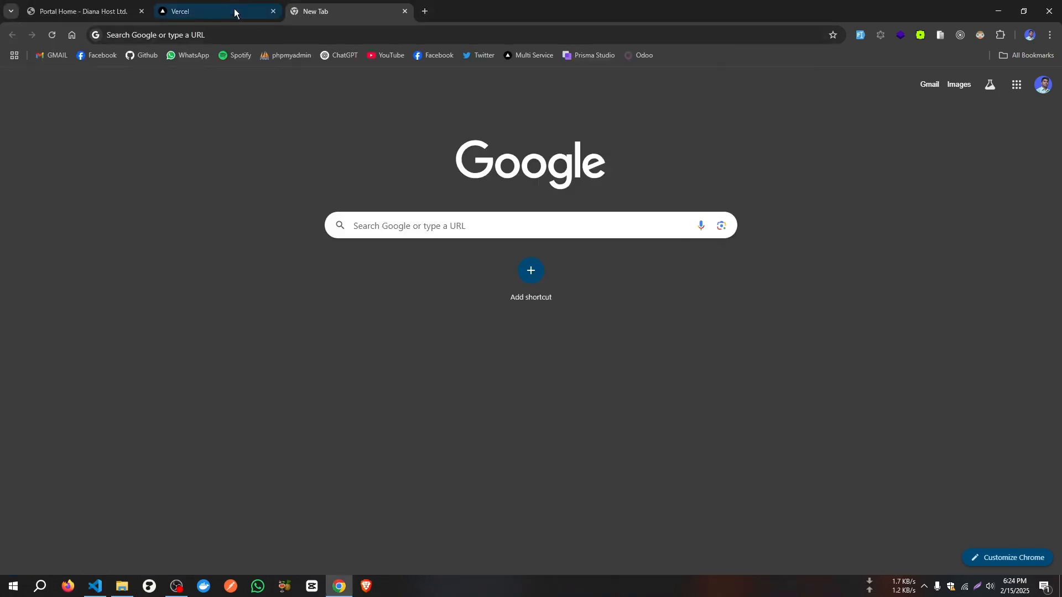
pyautogui.click(265, 36)
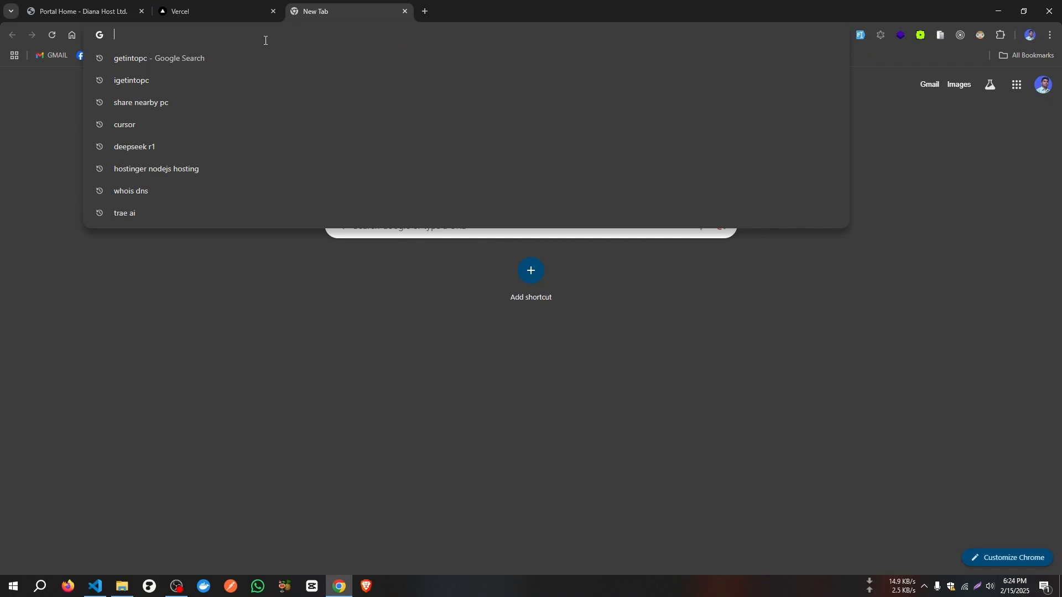
pyautogui.write('dianahost.com')
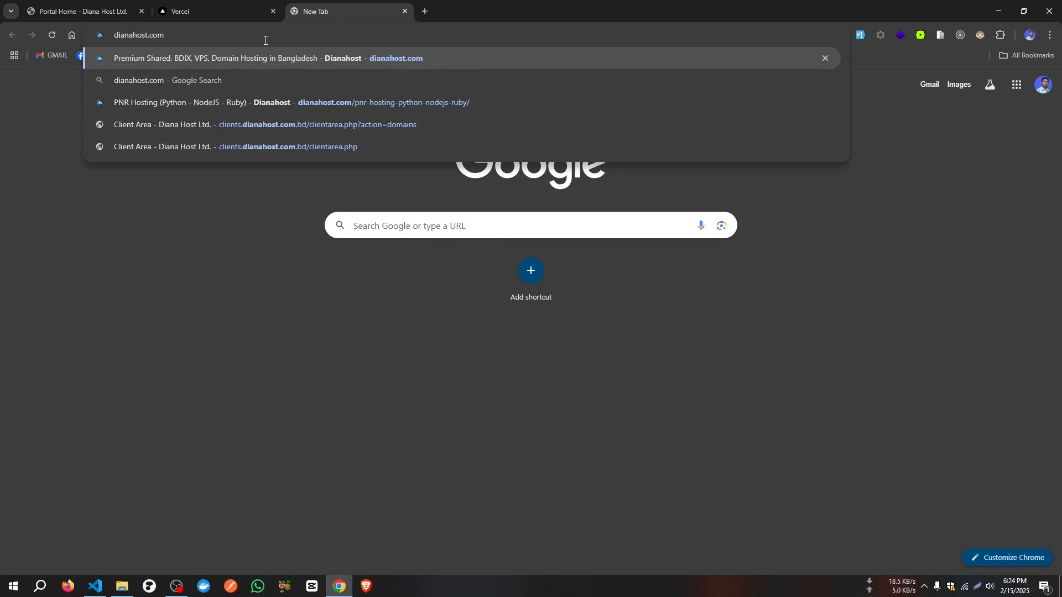
pyautogui.press('Return')
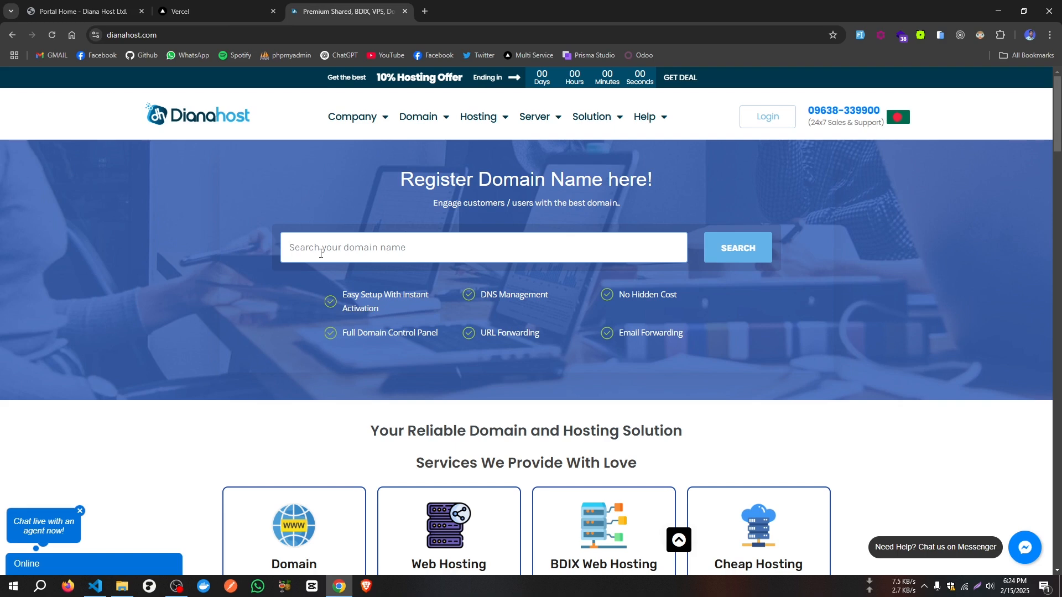
# Log in to the Dianahost client area, dismissing the notification pop-up on the login page
pyautogui.click(755, 115)
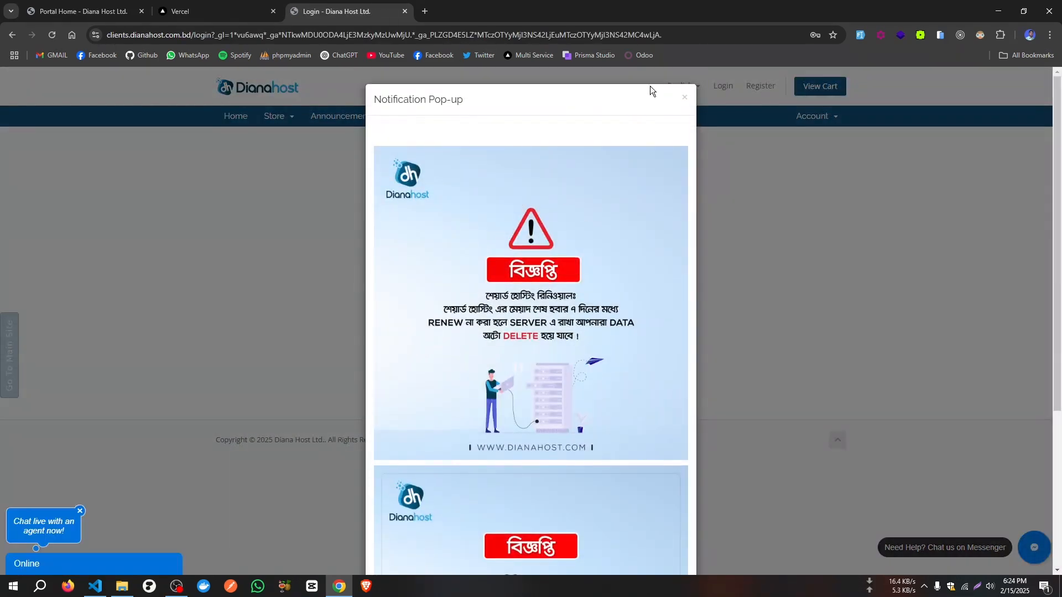
pyautogui.click(684, 99)
pyautogui.click(483, 313)
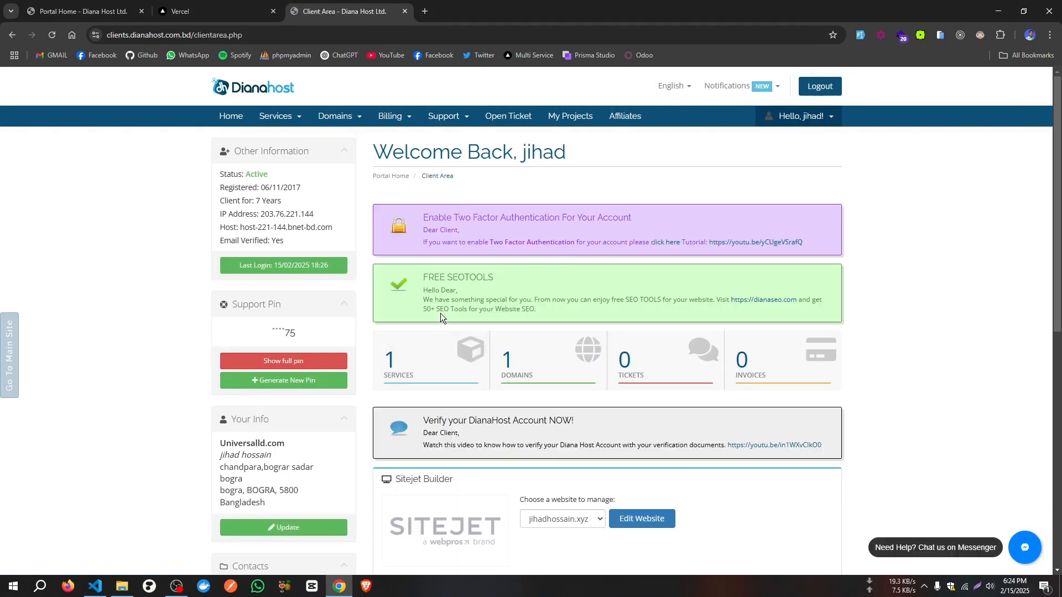
# Open the account's domain list, view the live site of the .xyz domain, and return to the list
pyautogui.click(520, 382)
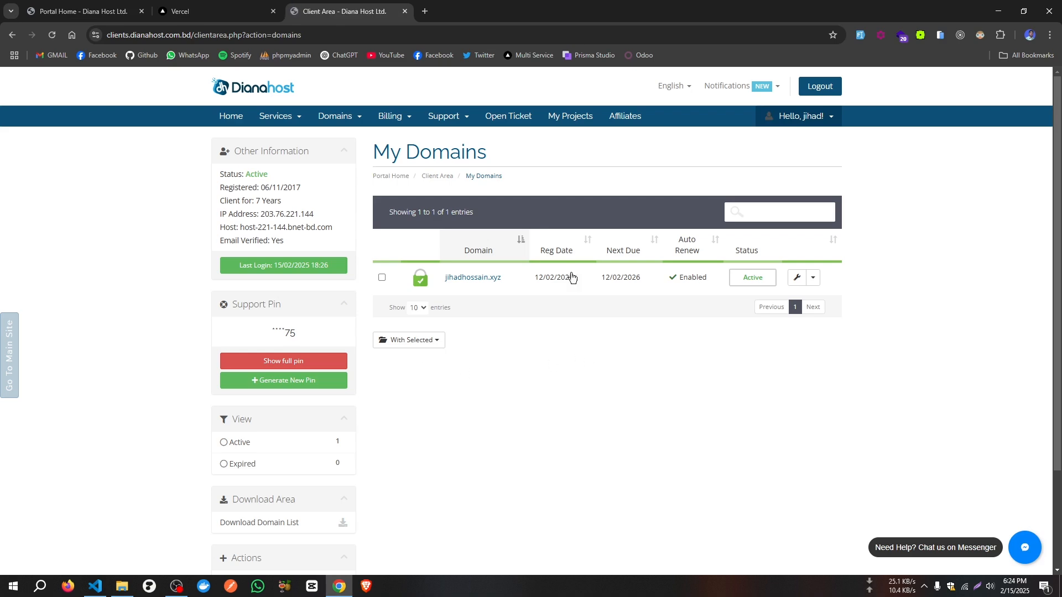
pyautogui.click(479, 279)
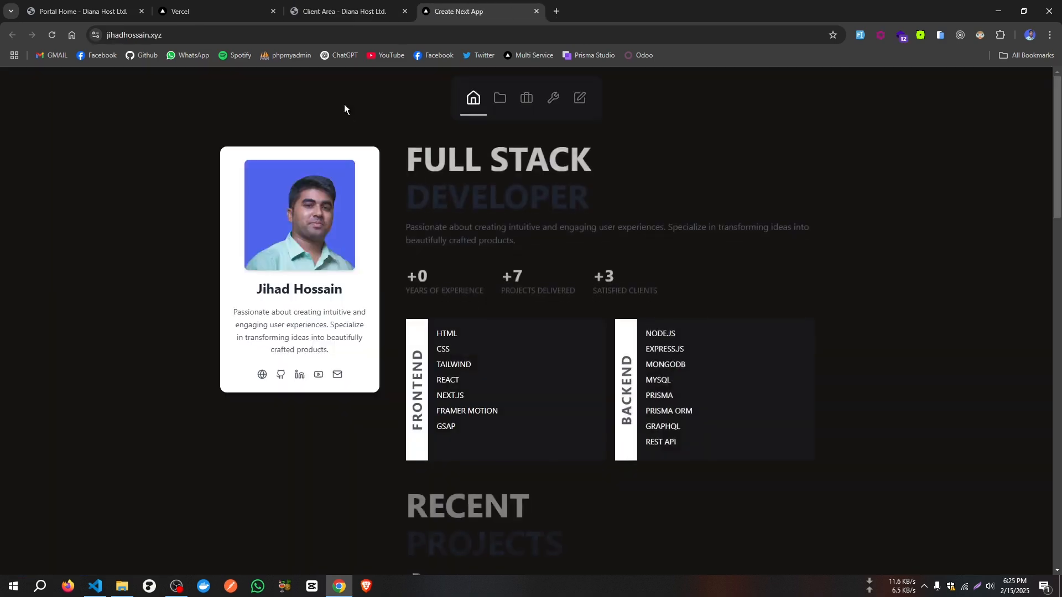
pyautogui.click(372, 17)
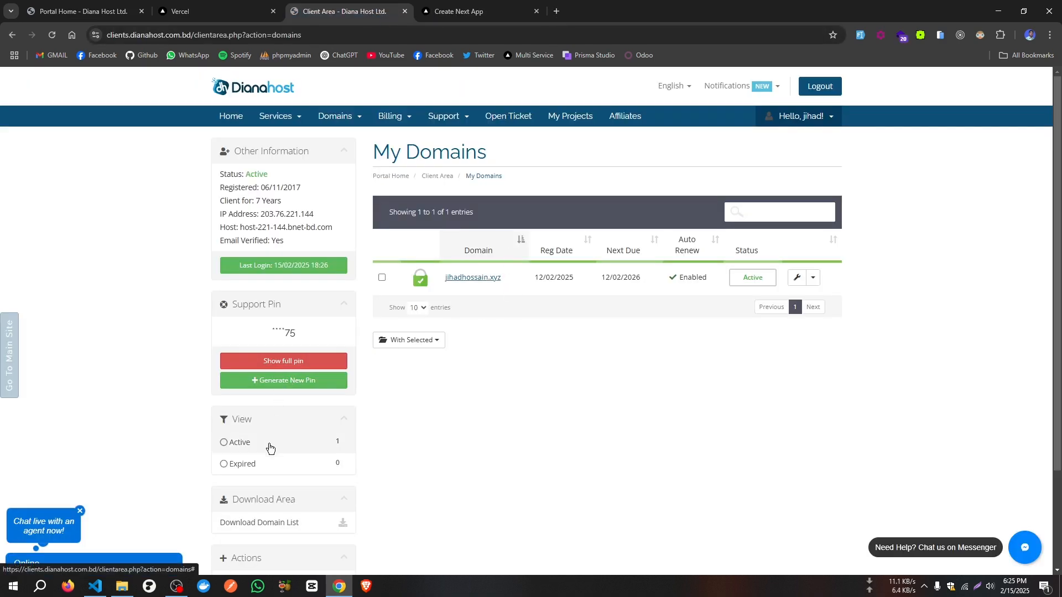
# Open the management page of the .xyz domain and go to its DNS Management records
pyautogui.scroll(-2, 341, 417)
pyautogui.click(812, 168)
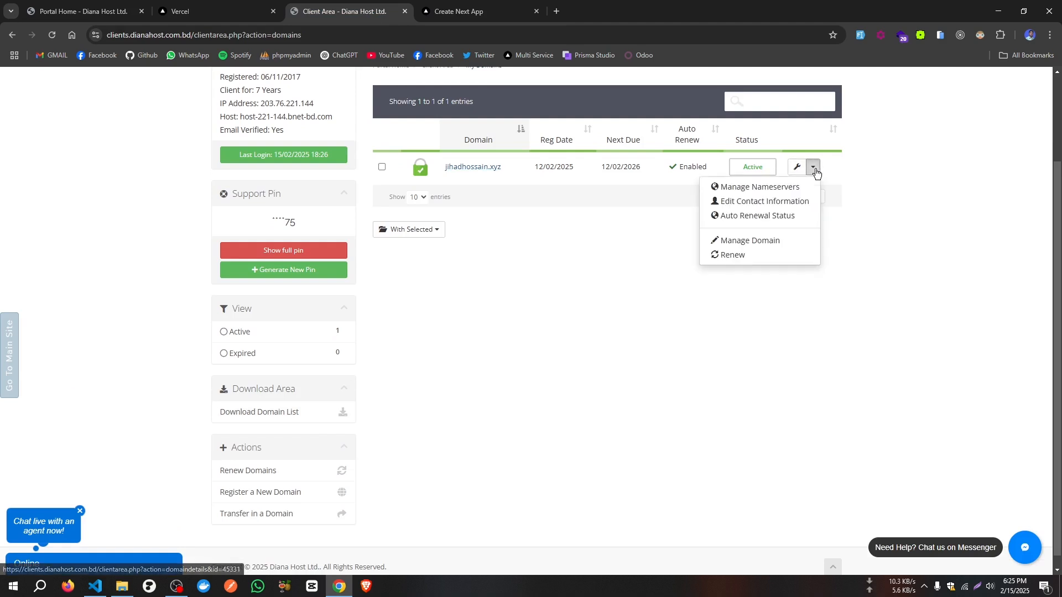
pyautogui.click(744, 241)
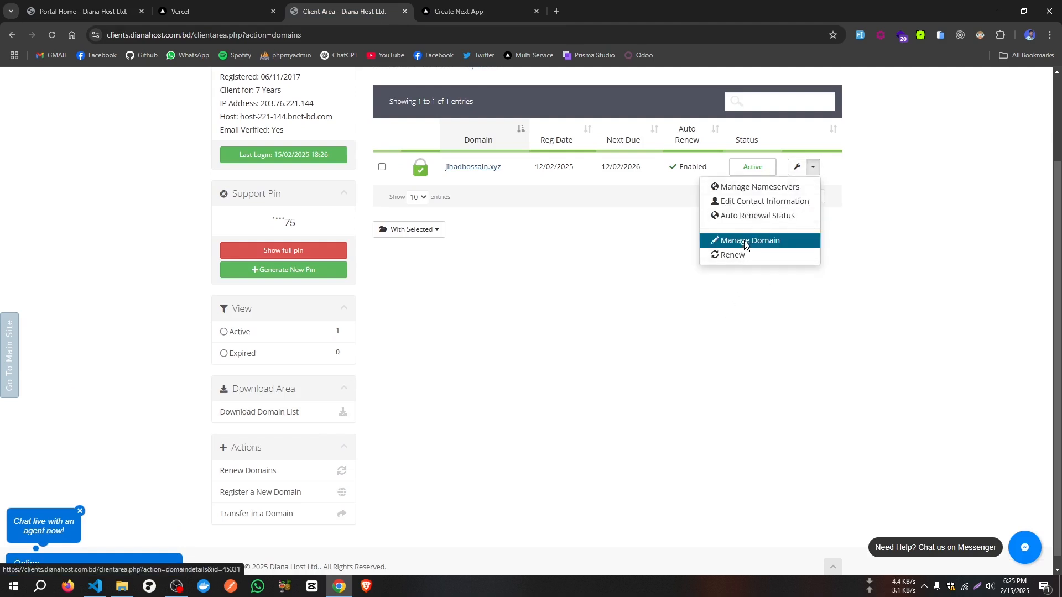
pyautogui.scroll(2, 481, 227)
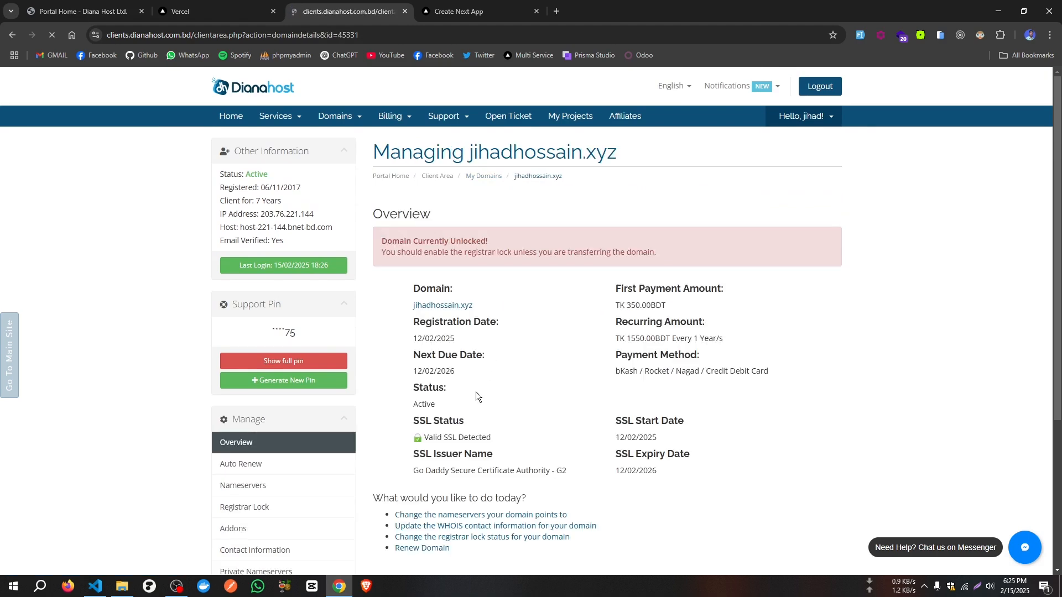
pyautogui.scroll(-3, 483, 394)
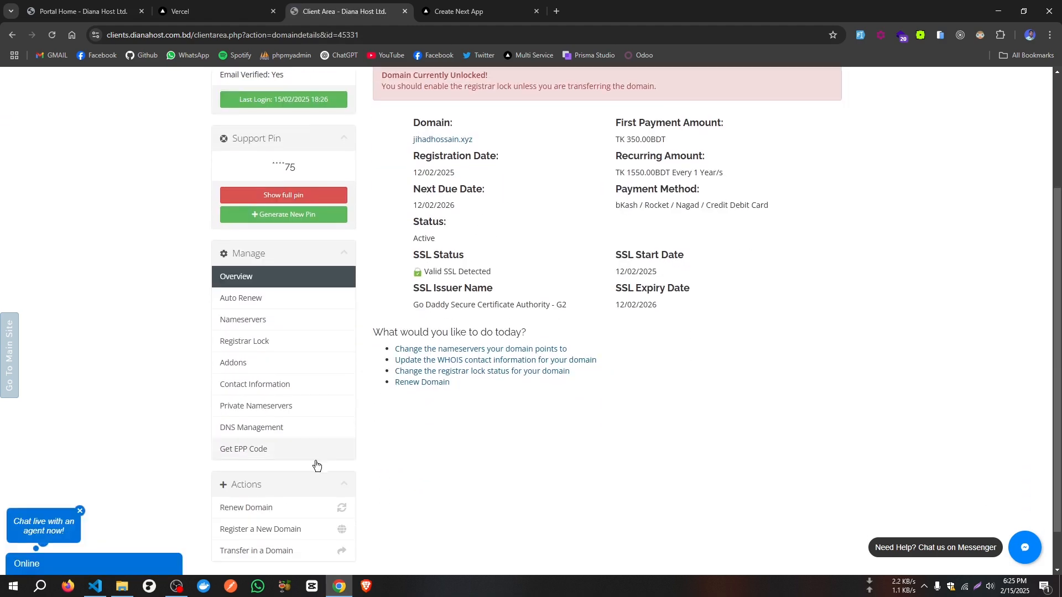
pyautogui.click(254, 431)
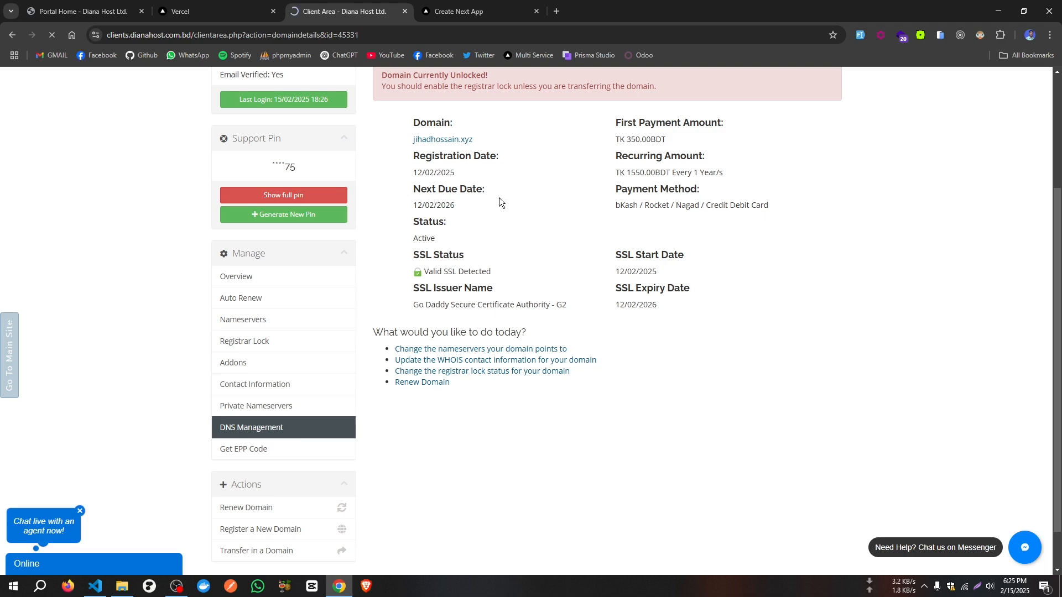
pyautogui.scroll(1, 543, 293)
pyautogui.scroll(2, 543, 293)
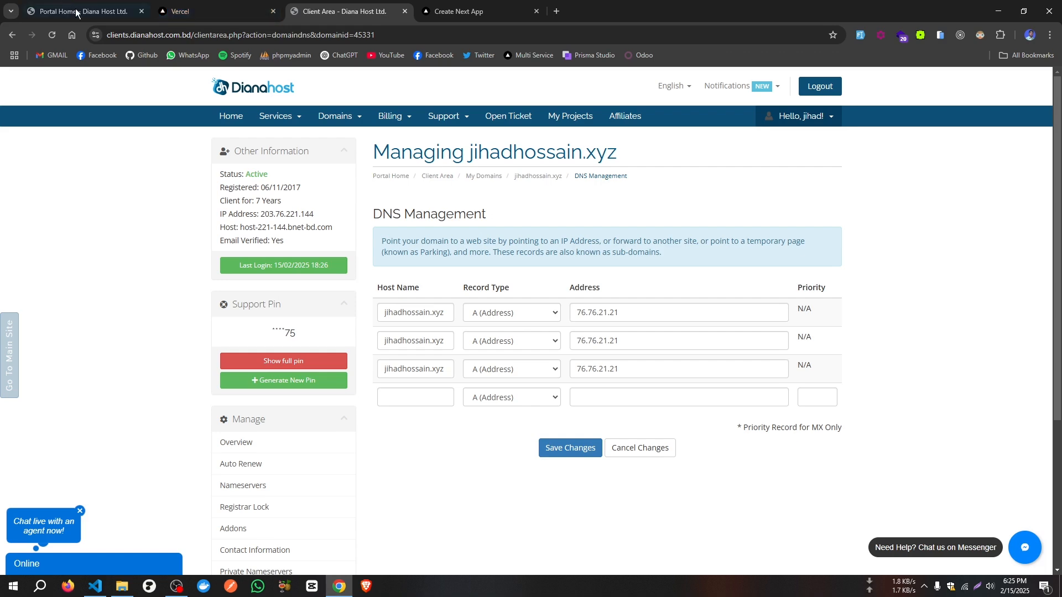
# Switch to VS Code and review the npm run build output in the terminal
pyautogui.click(94, 586)
pyautogui.scroll(4, 268, 454)
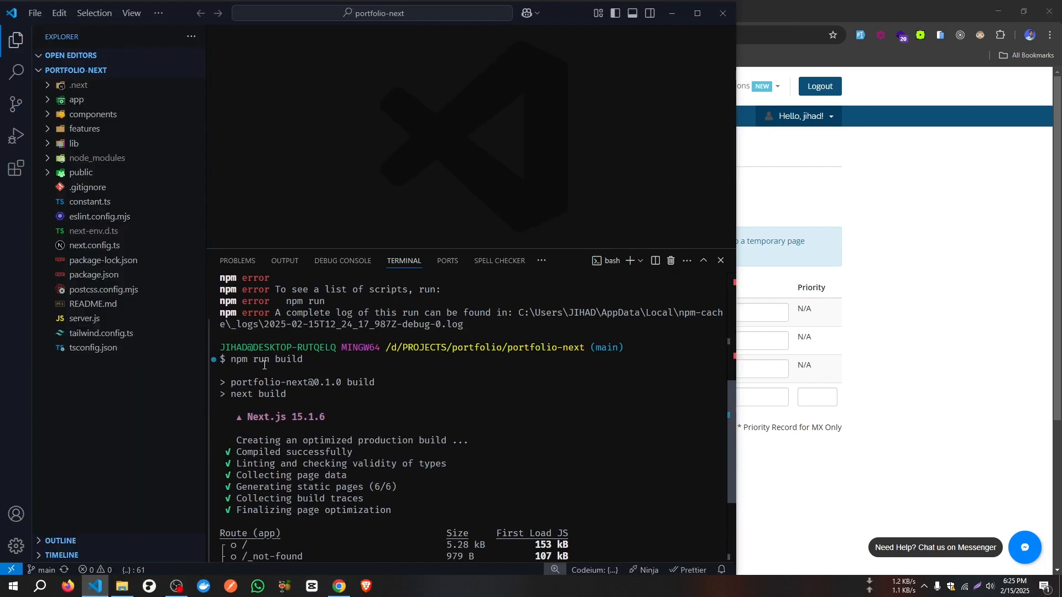
pyautogui.scroll(-4, 271, 431)
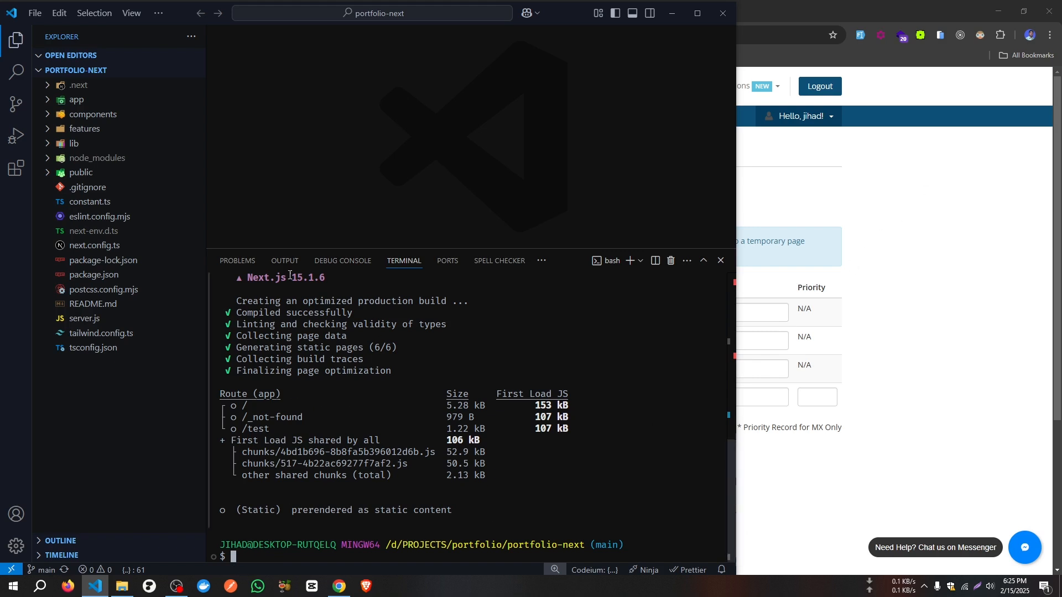
# Switch back to Chrome and load vercel.com in the existing Vercel tab
pyautogui.click(922, 206)
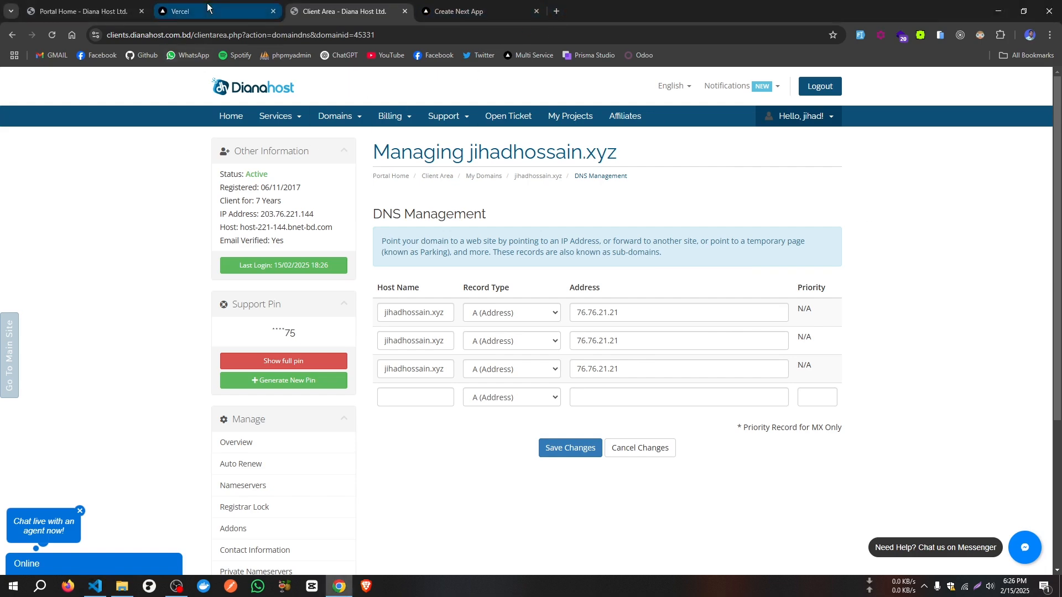
pyautogui.click(189, 13)
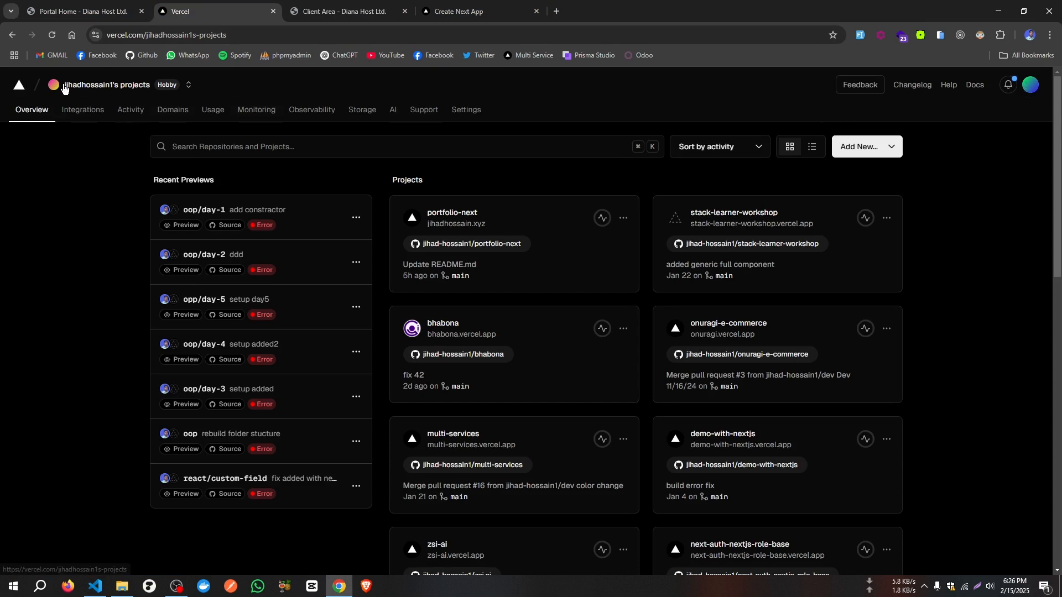
pyautogui.click(272, 38)
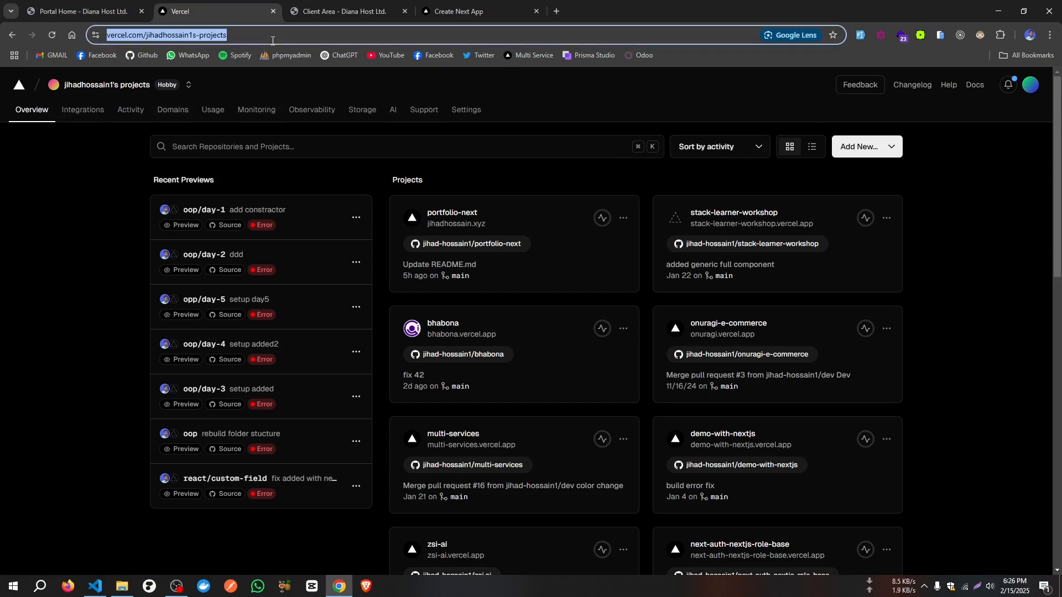
pyautogui.write('vercel.com')
pyautogui.press('Return')
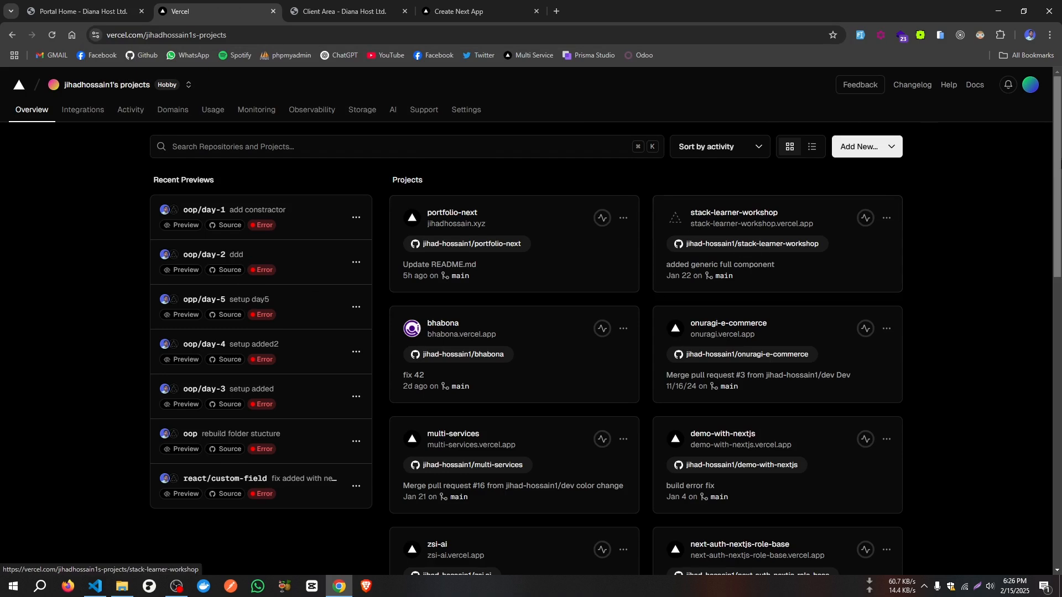
# Log out of the Vercel account and open the public vercel.com homepage
pyautogui.click(1030, 85)
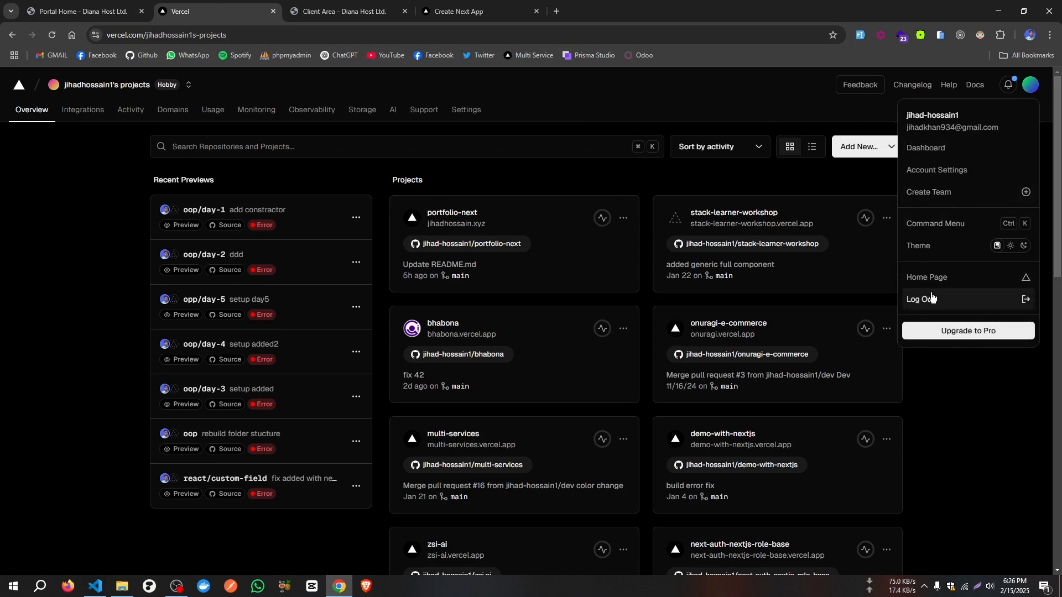
pyautogui.click(918, 300)
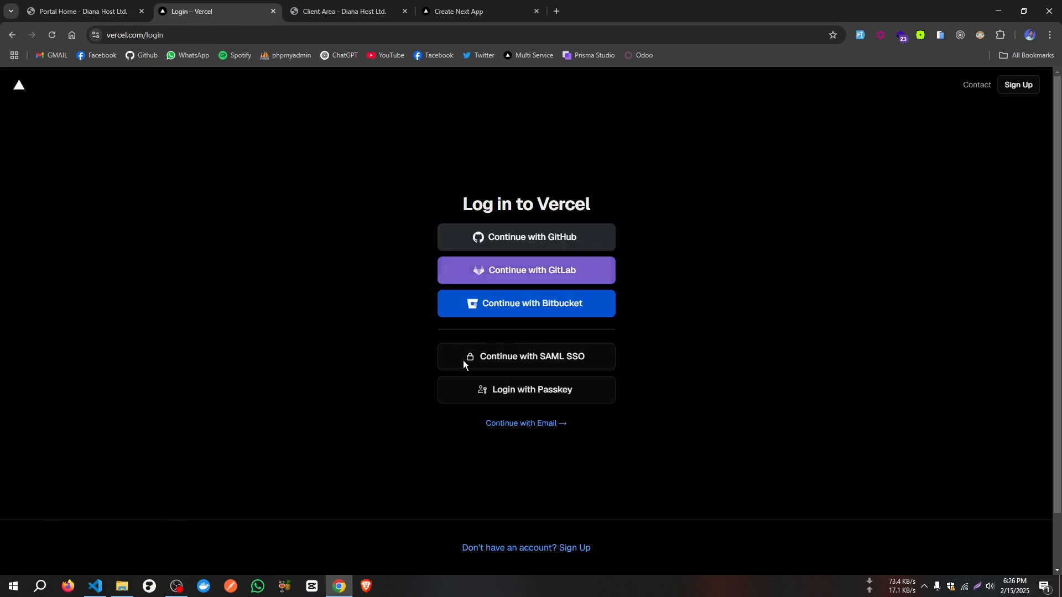
pyautogui.doubleClick(152, 37)
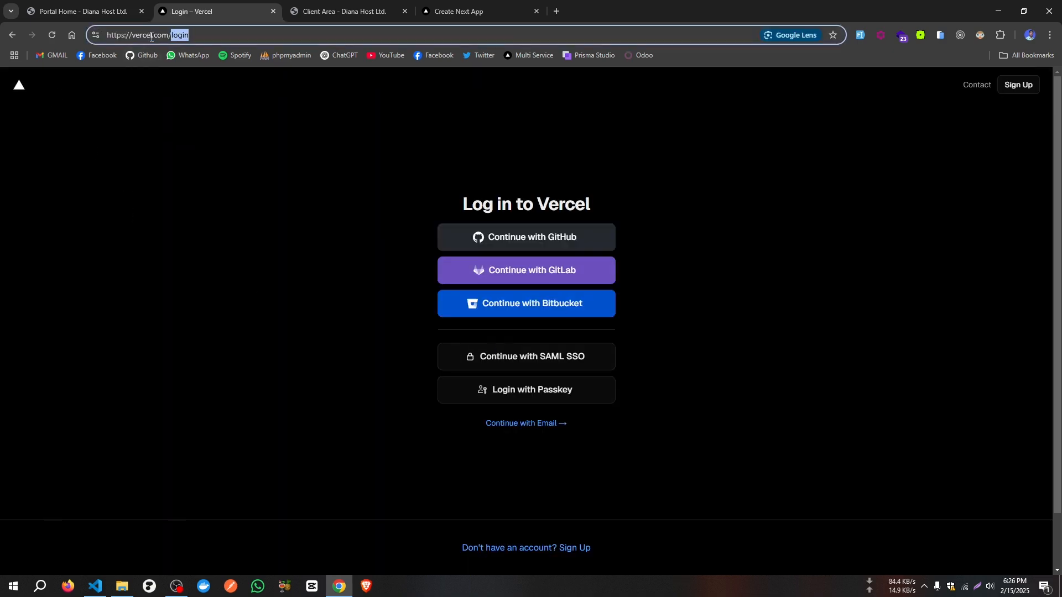
pyautogui.press('BackSpace')
pyautogui.press('BackSpace')
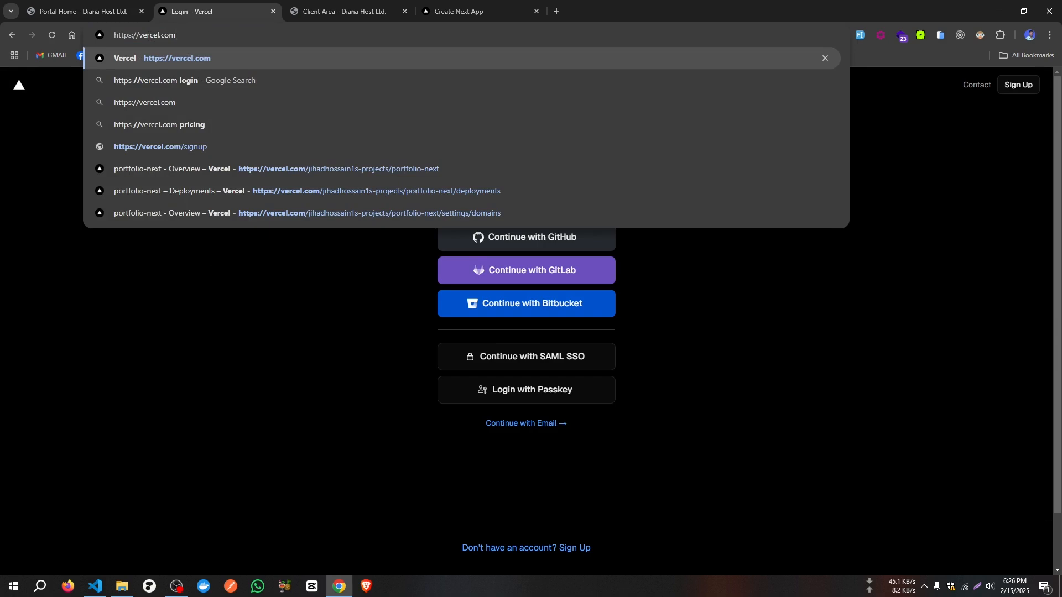
pyautogui.press('Return')
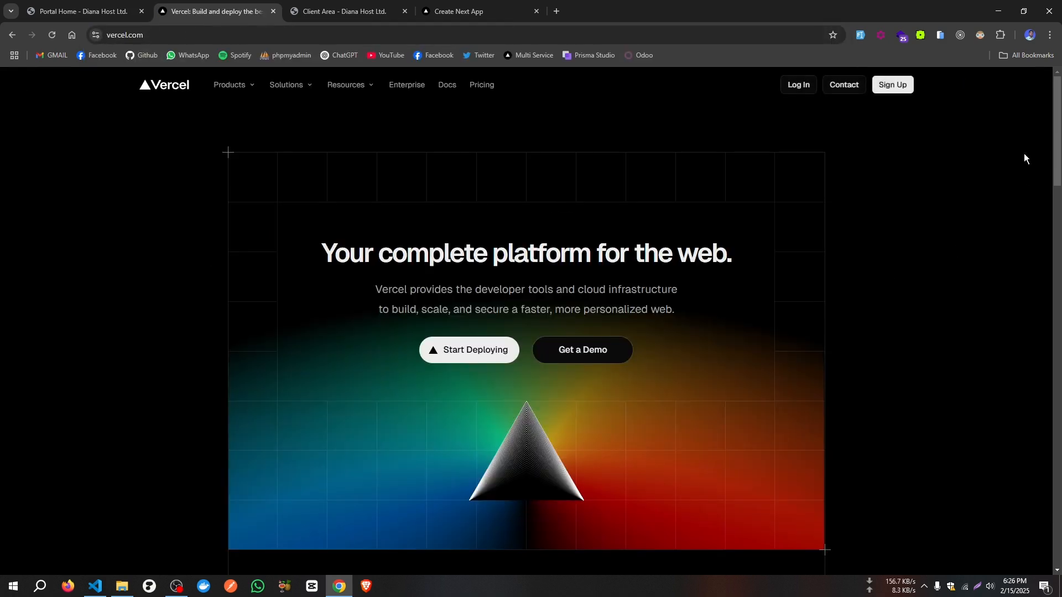
# Log in to Vercel by continuing with GitHub
pyautogui.click(796, 84)
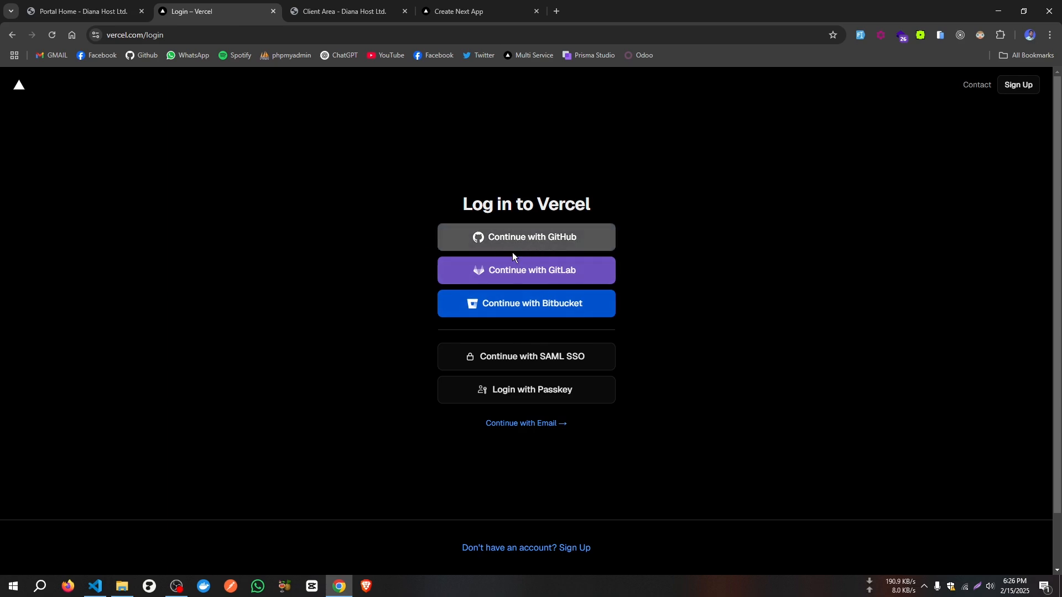
pyautogui.click(541, 244)
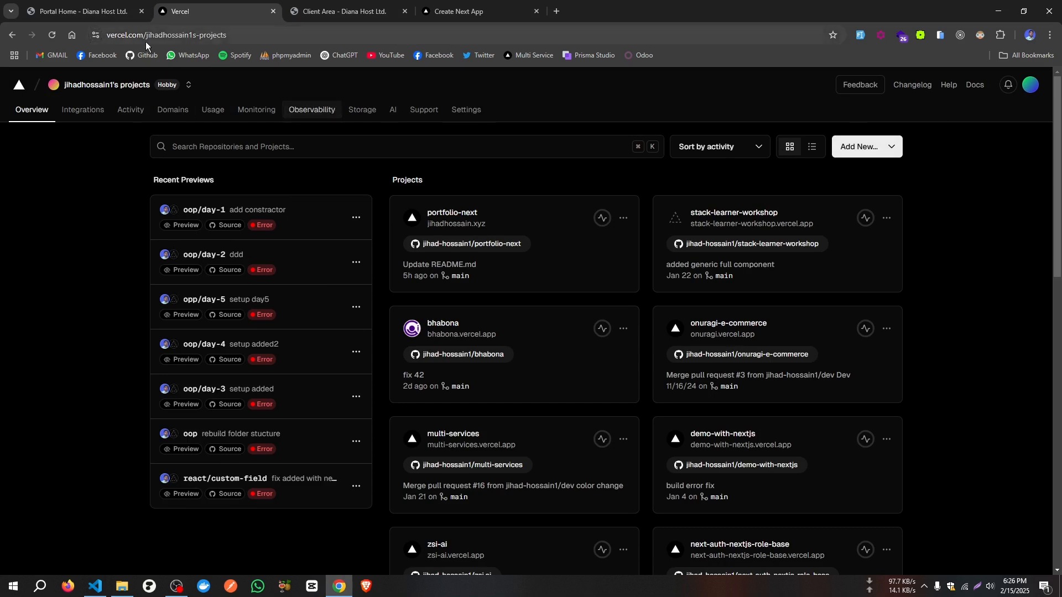
# Open the GitHub profile in a new browser tab and look through its list of repositories for portfolio-next
pyautogui.click(556, 11)
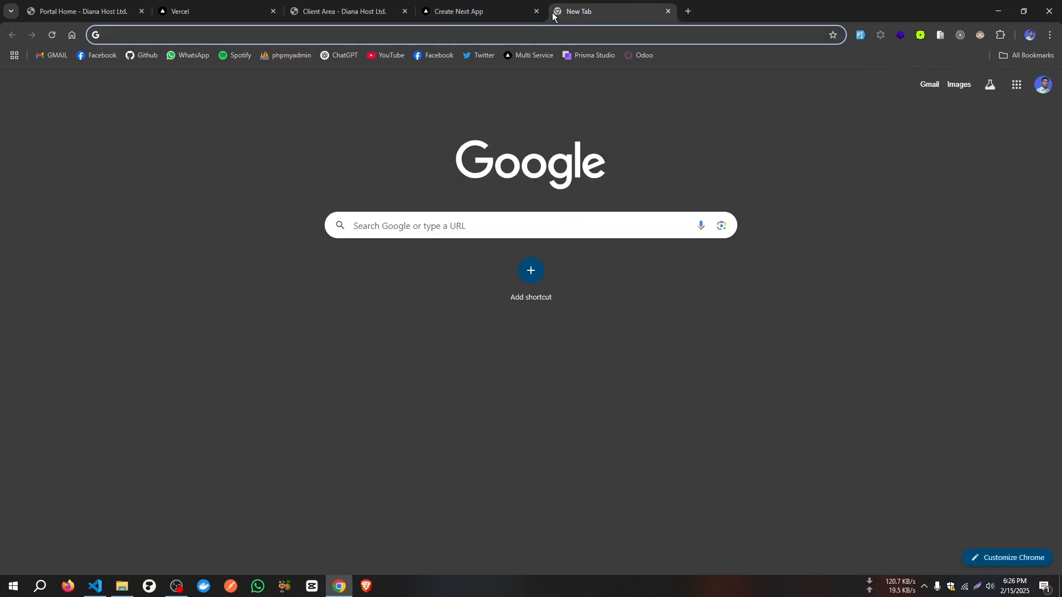
pyautogui.write('git')
pyautogui.press('Right')
pyautogui.press('Return')
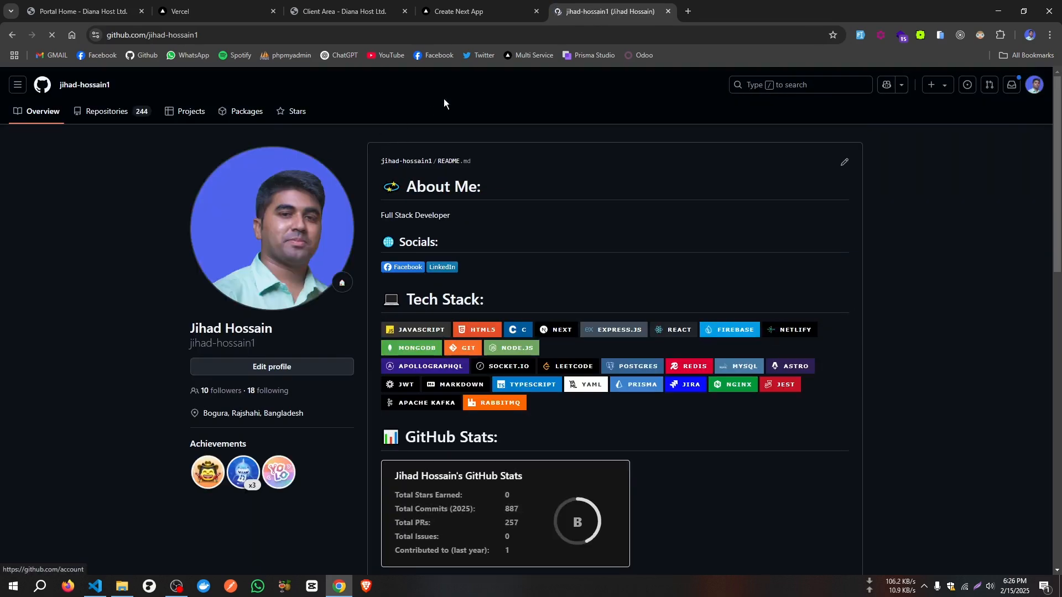
pyautogui.click(119, 113)
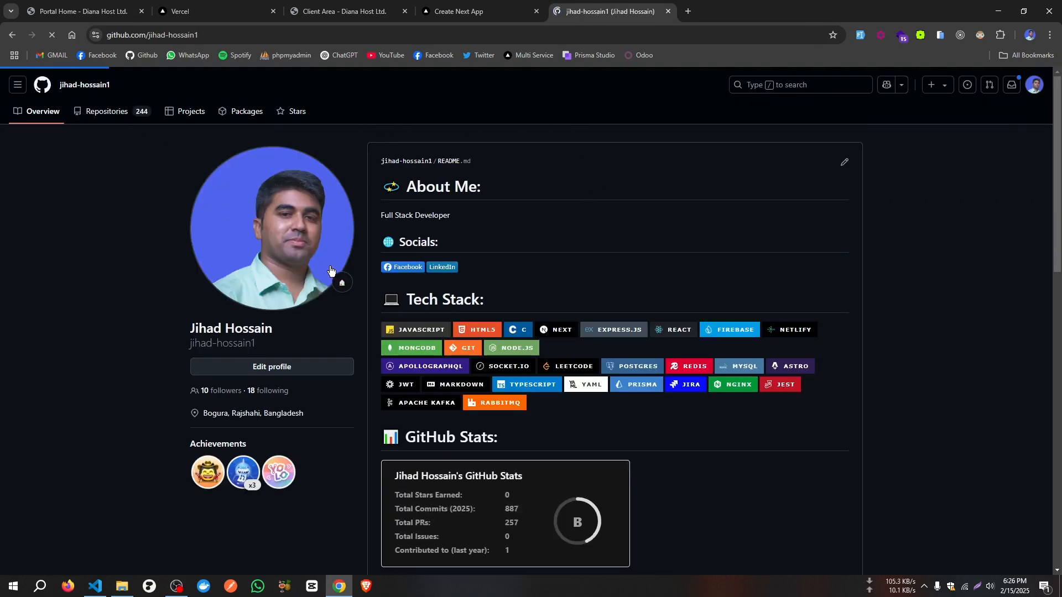
pyautogui.scroll(-1, 455, 337)
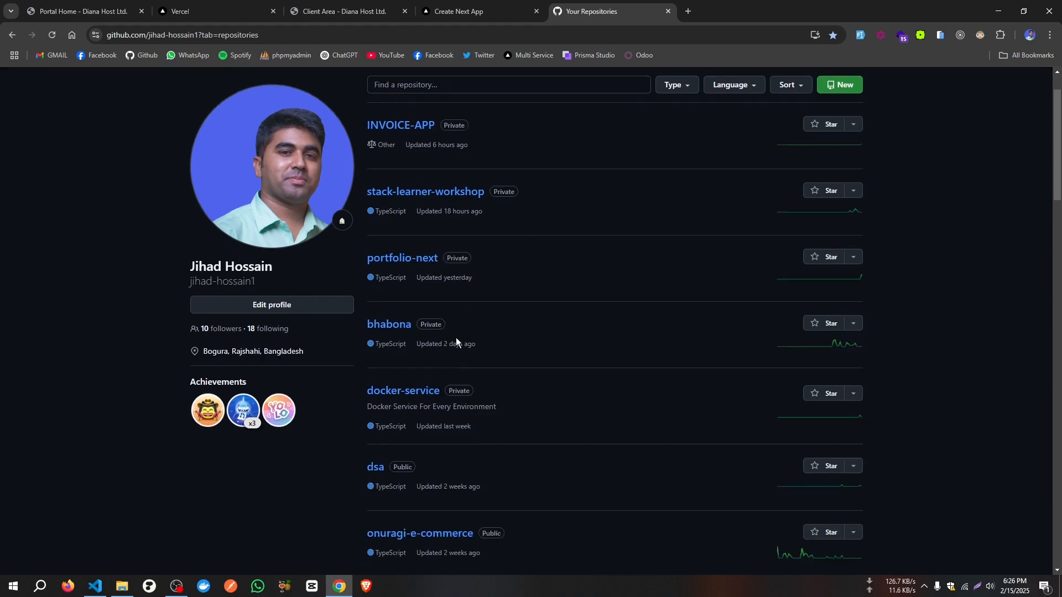
pyautogui.scroll(1, 407, 237)
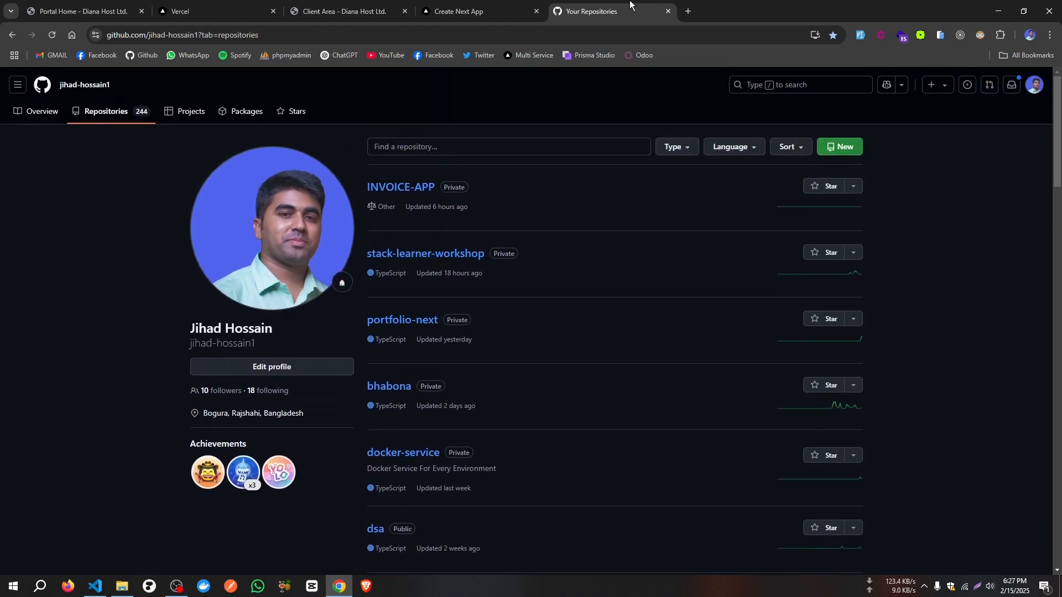
# Return to the Vercel dashboard and start adding a new project
pyautogui.click(486, 12)
pyautogui.click(346, 11)
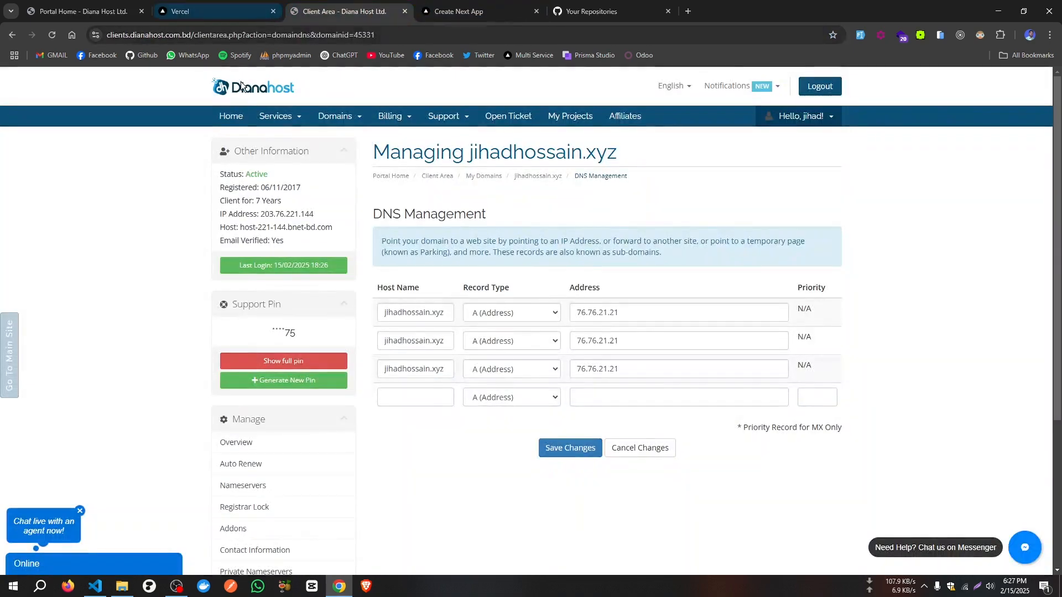
pyautogui.click(209, 10)
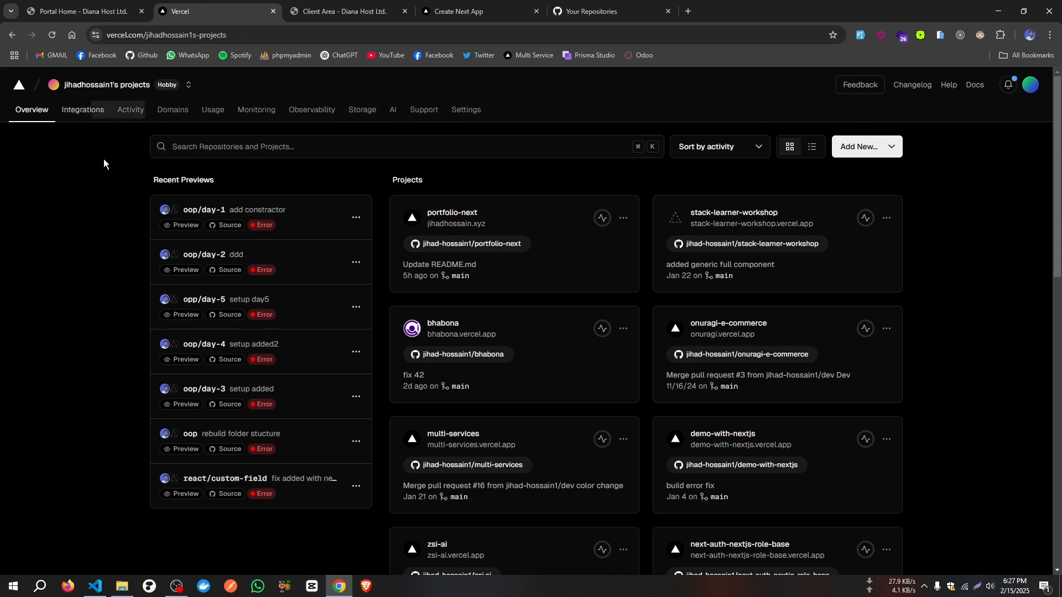
pyautogui.click(863, 147)
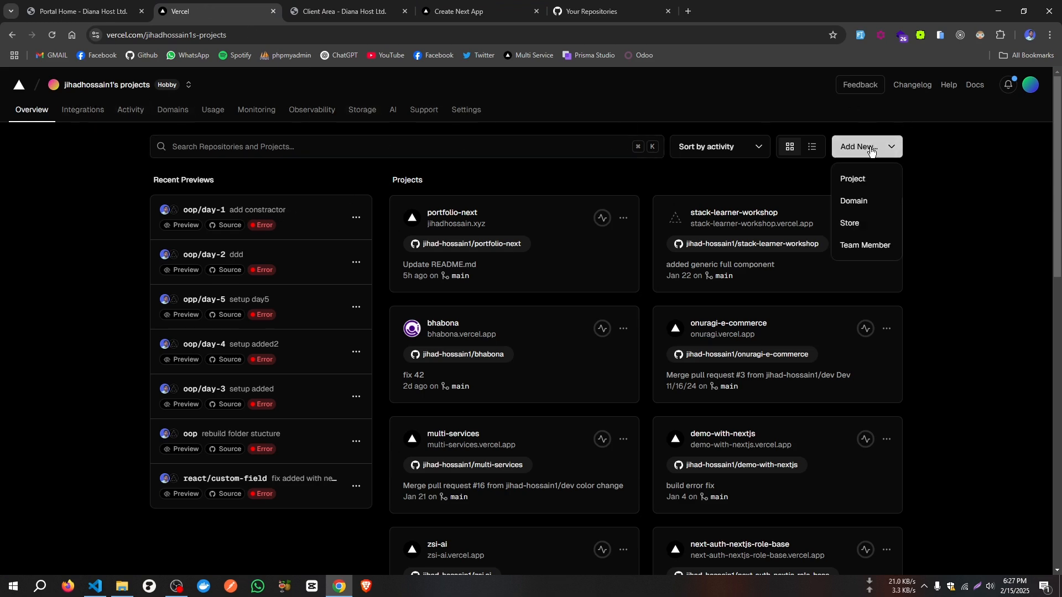
pyautogui.click(867, 182)
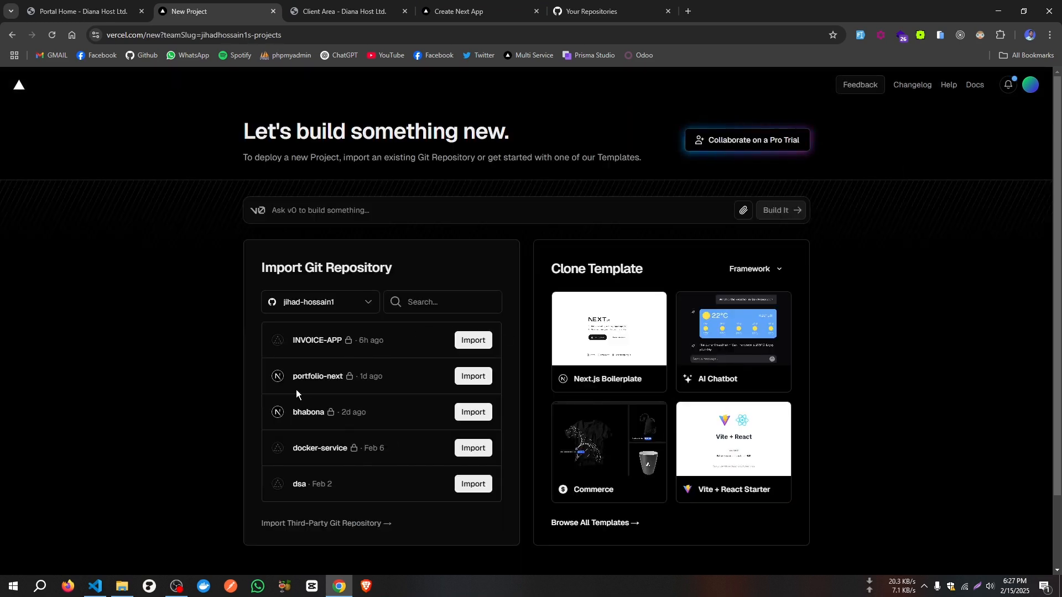
# Import the portfolio-next Git repository and deploy it with the default Next.js project settings
pyautogui.moveTo(290, 377); pyautogui.dragTo(345, 381)
pyautogui.click(473, 382)
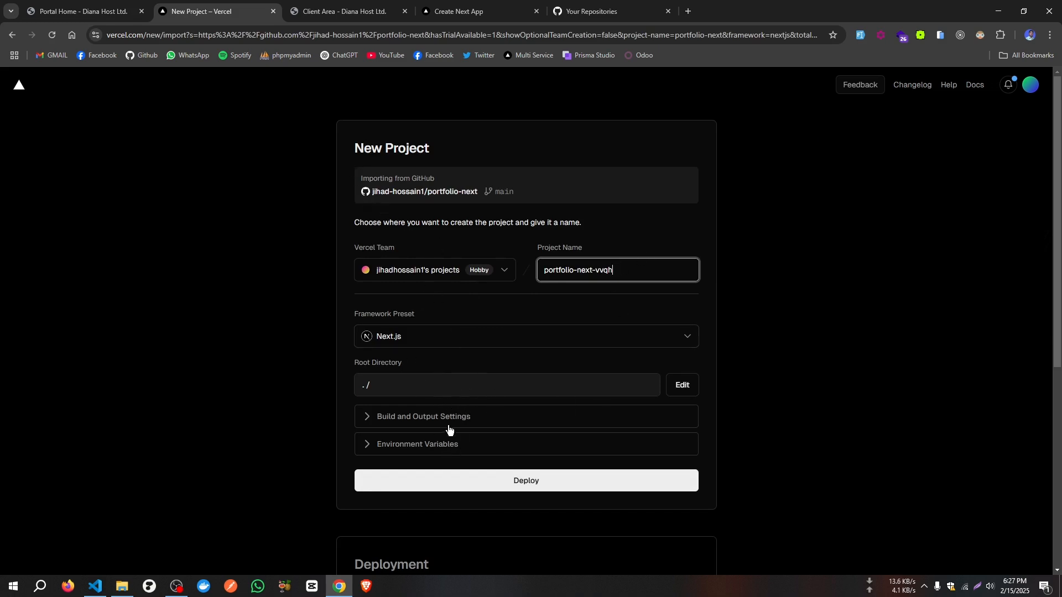
pyautogui.click(525, 475)
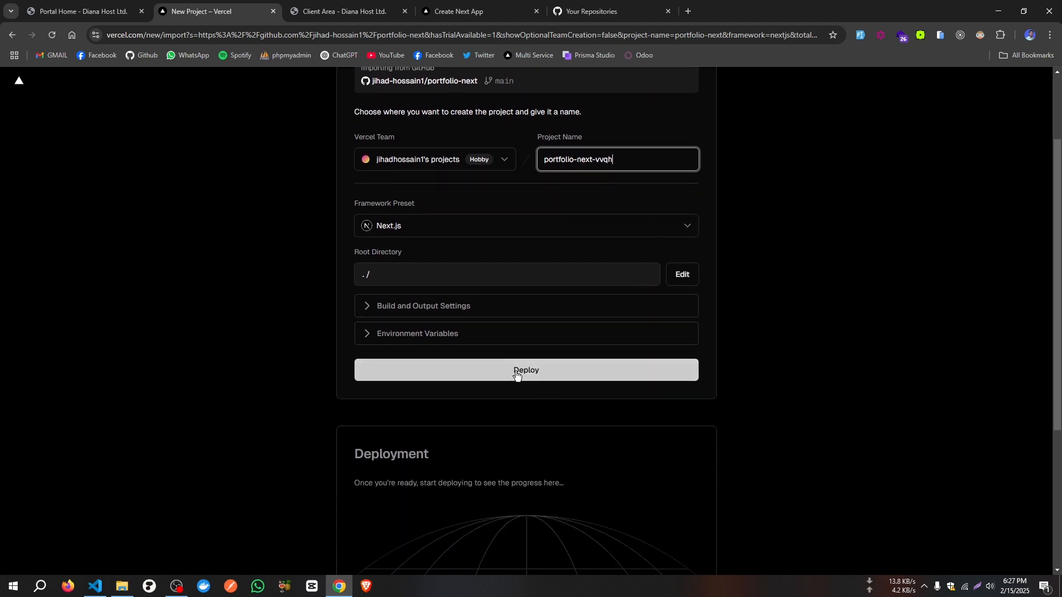
pyautogui.click(515, 371)
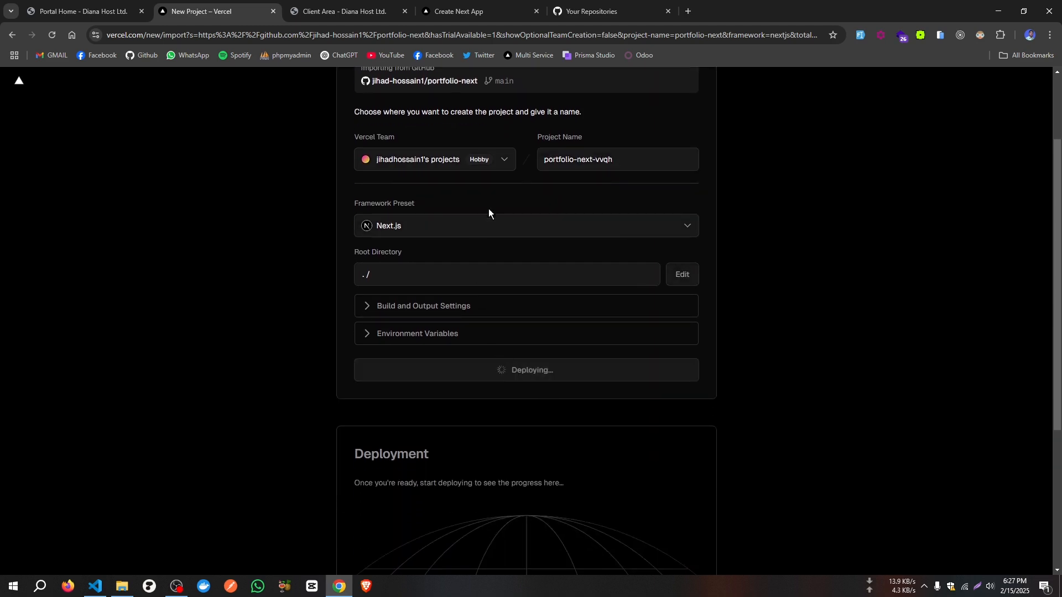
# Expand the build logs of the running deployment and follow the build's progress
pyautogui.scroll(2, 487, 398)
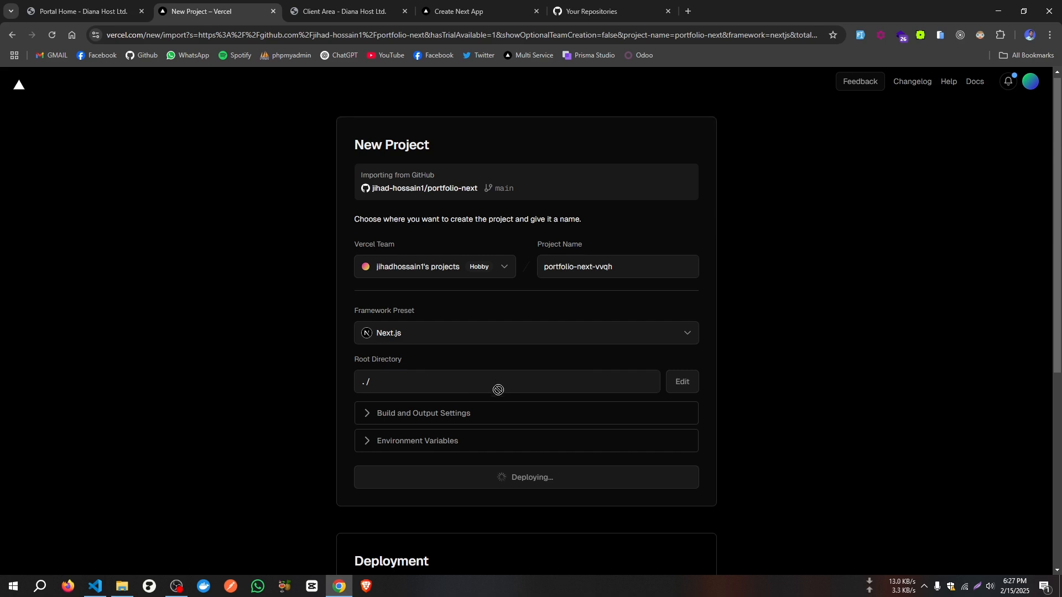
pyautogui.scroll(-6, 498, 389)
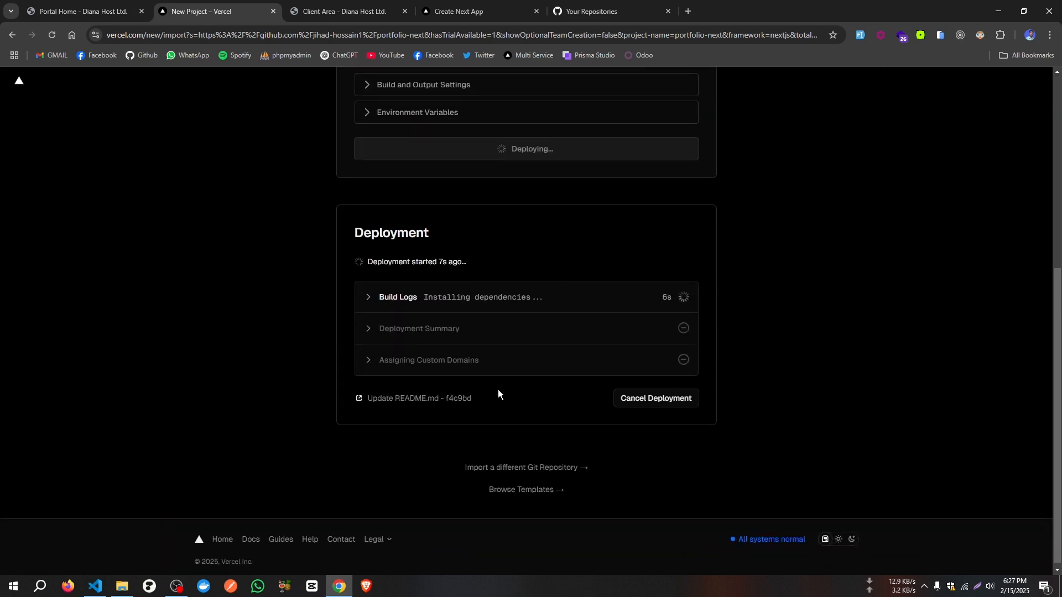
pyautogui.click(368, 297)
pyautogui.scroll(2, 498, 427)
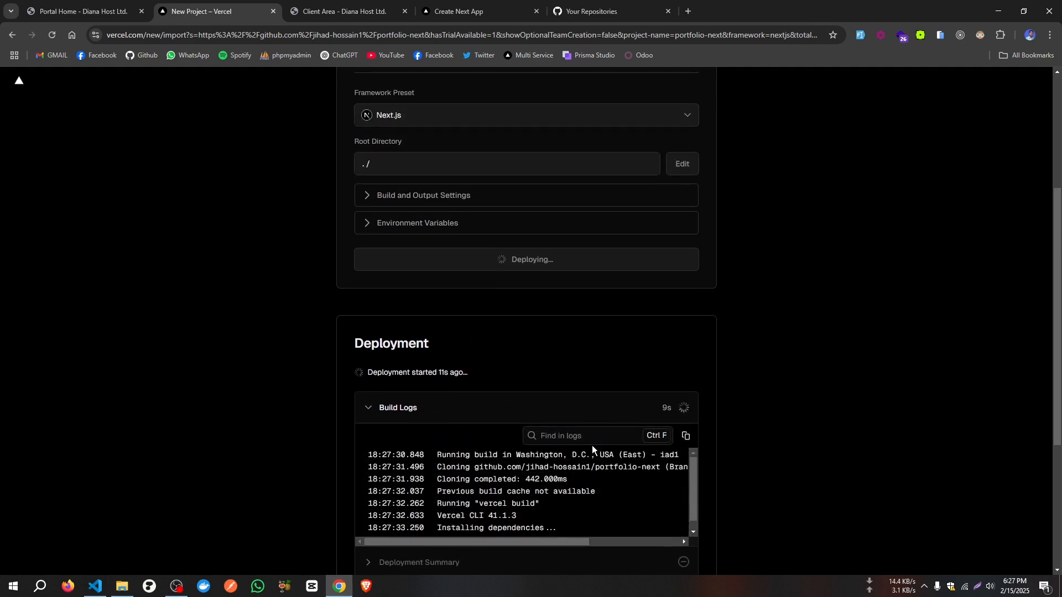
pyautogui.scroll(-3, 569, 376)
pyautogui.scroll(3, 531, 324)
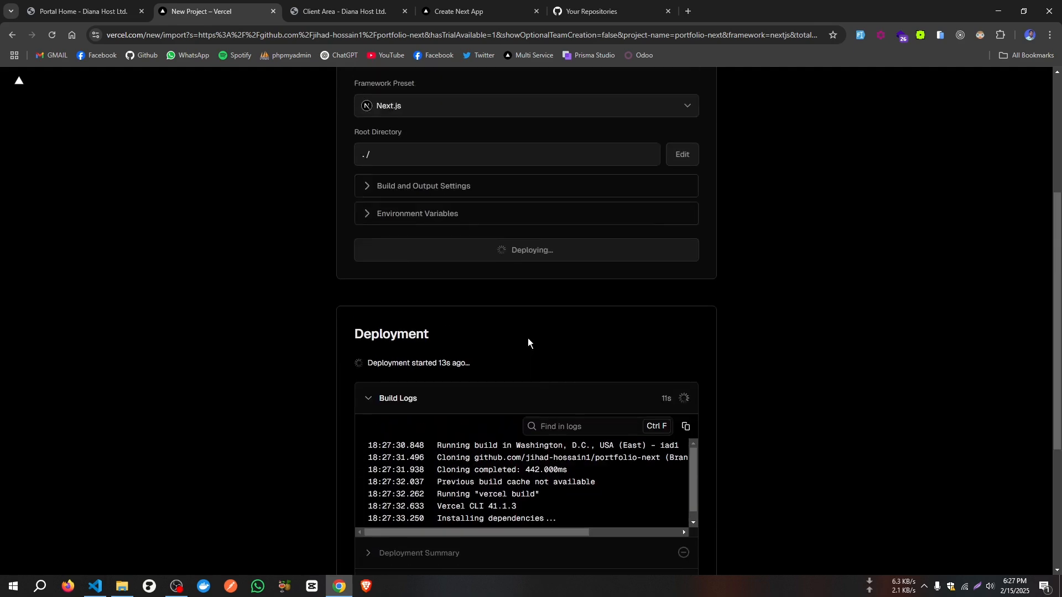
pyautogui.scroll(-2, 528, 338)
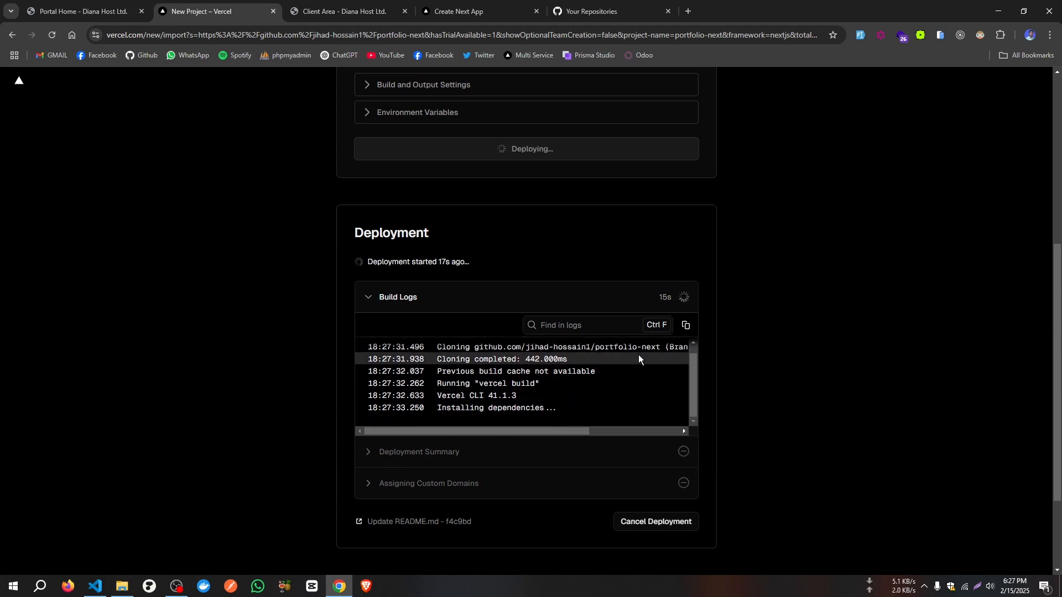
pyautogui.scroll(1, 638, 354)
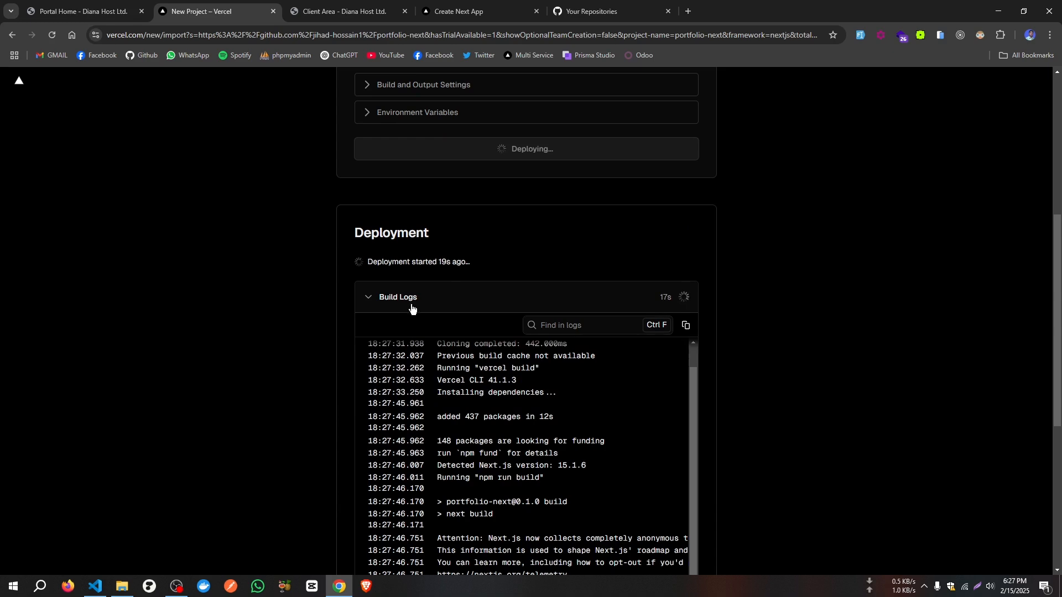
pyautogui.scroll(3, 468, 305)
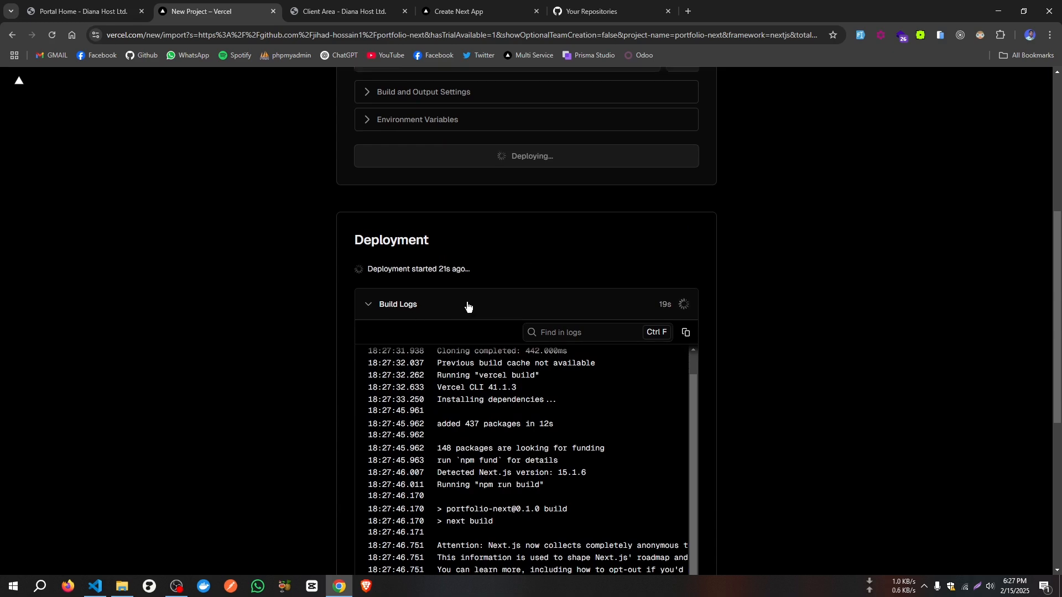
pyautogui.scroll(3, 427, 398)
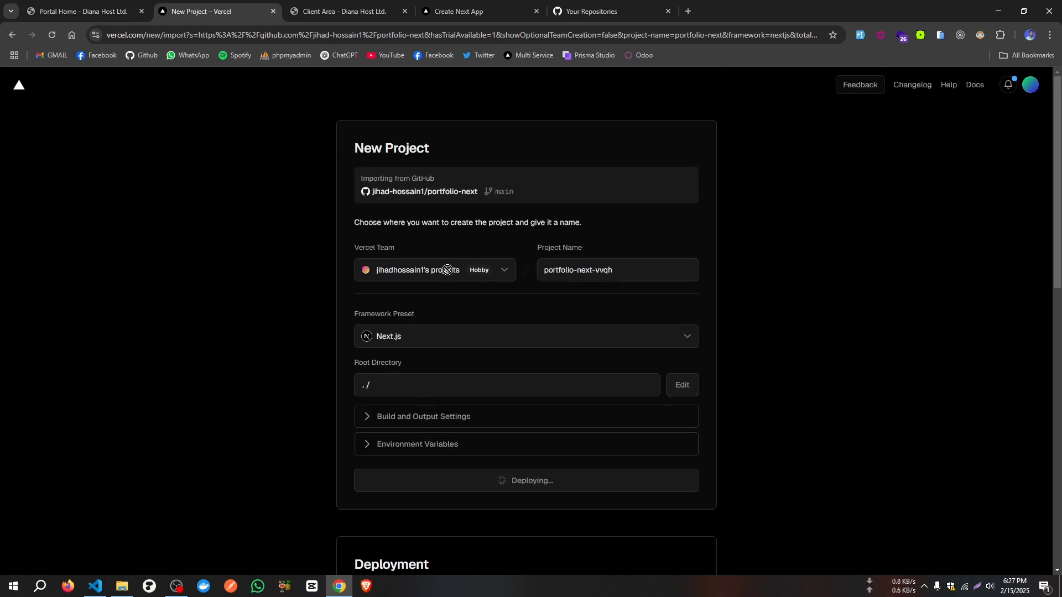
pyautogui.scroll(-3, 500, 419)
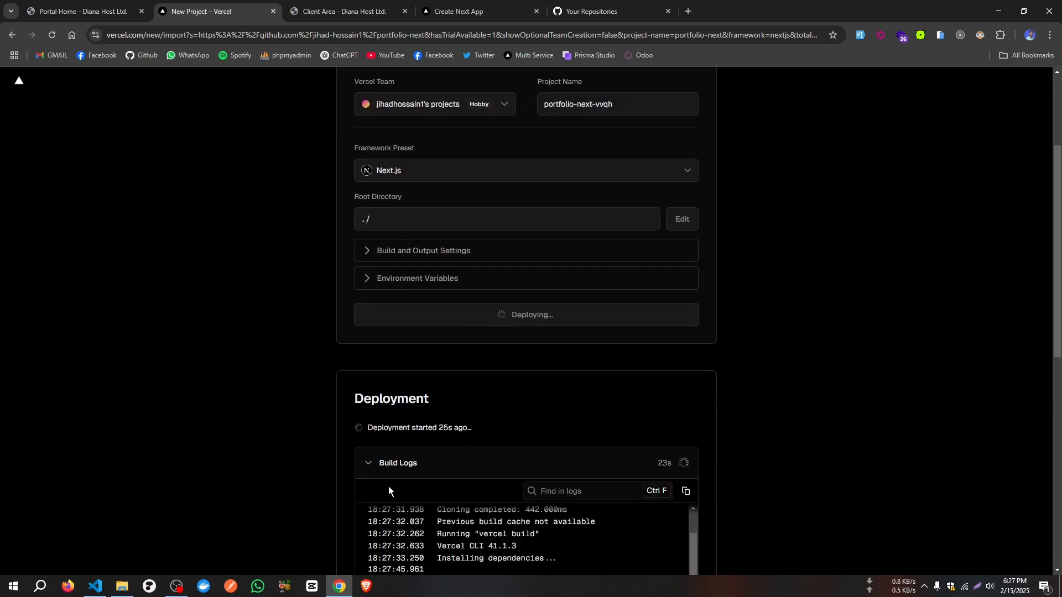
pyautogui.scroll(3, 389, 484)
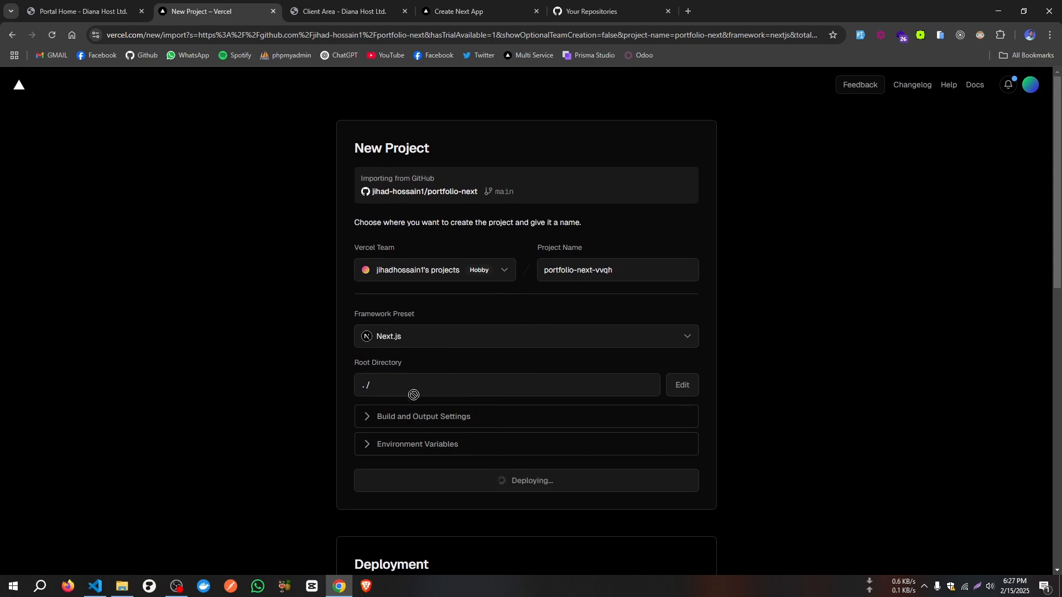
pyautogui.scroll(-4, 413, 396)
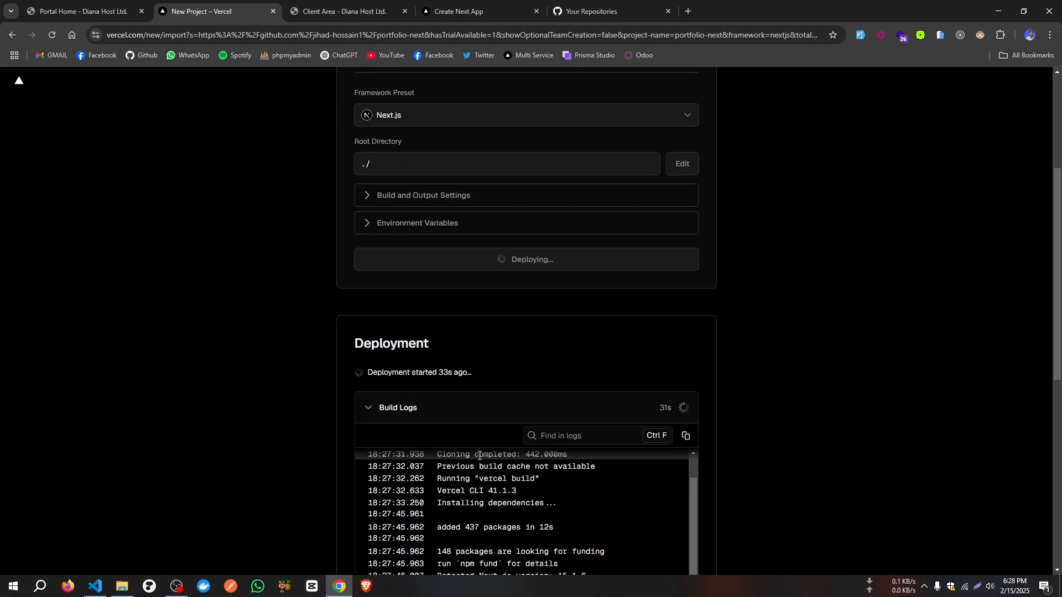
pyautogui.scroll(-1, 623, 510)
pyautogui.scroll(-3, 623, 510)
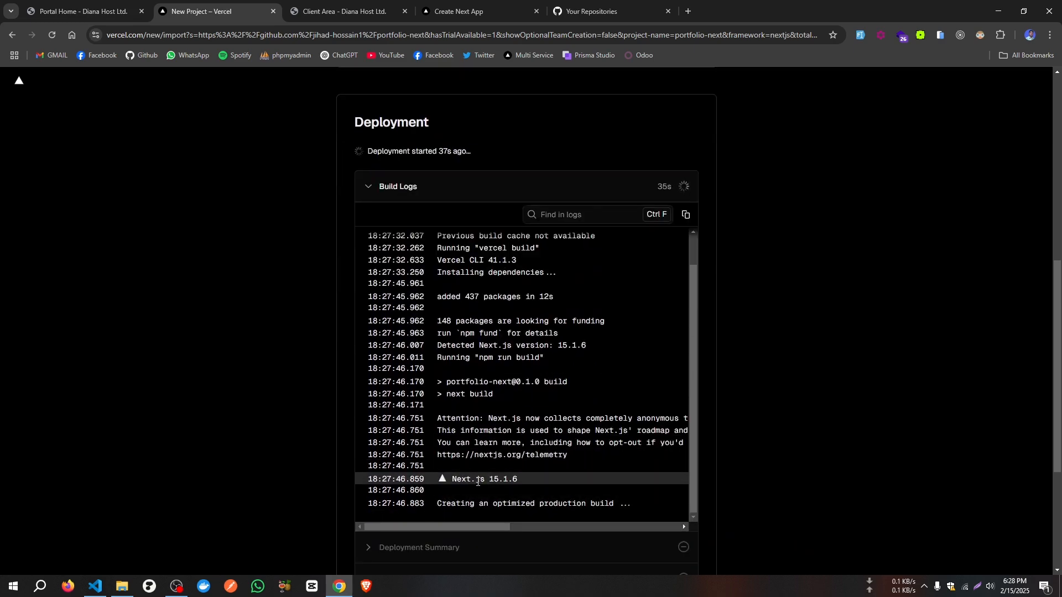
pyautogui.scroll(1, 477, 477)
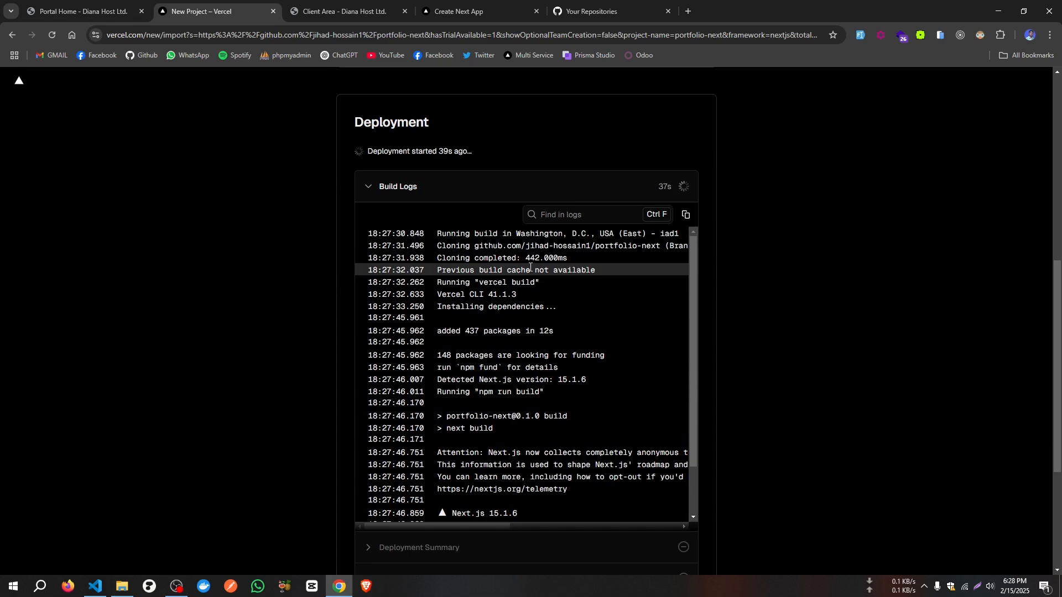
pyautogui.scroll(-1, 502, 378)
pyautogui.scroll(-2, 500, 373)
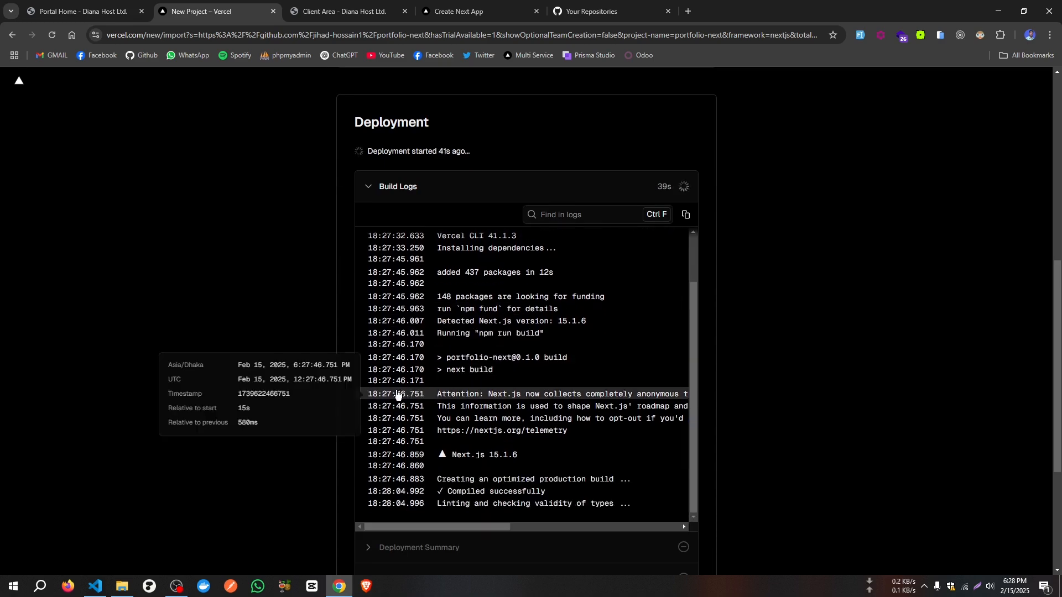
pyautogui.scroll(-1, 473, 482)
pyautogui.scroll(-2, 539, 452)
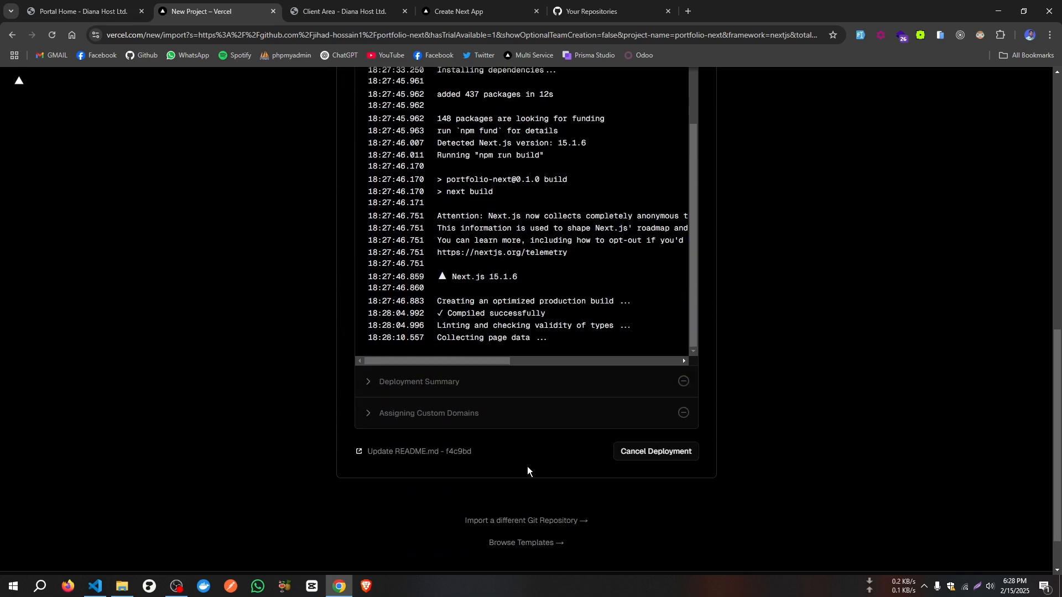
pyautogui.scroll(10, 505, 275)
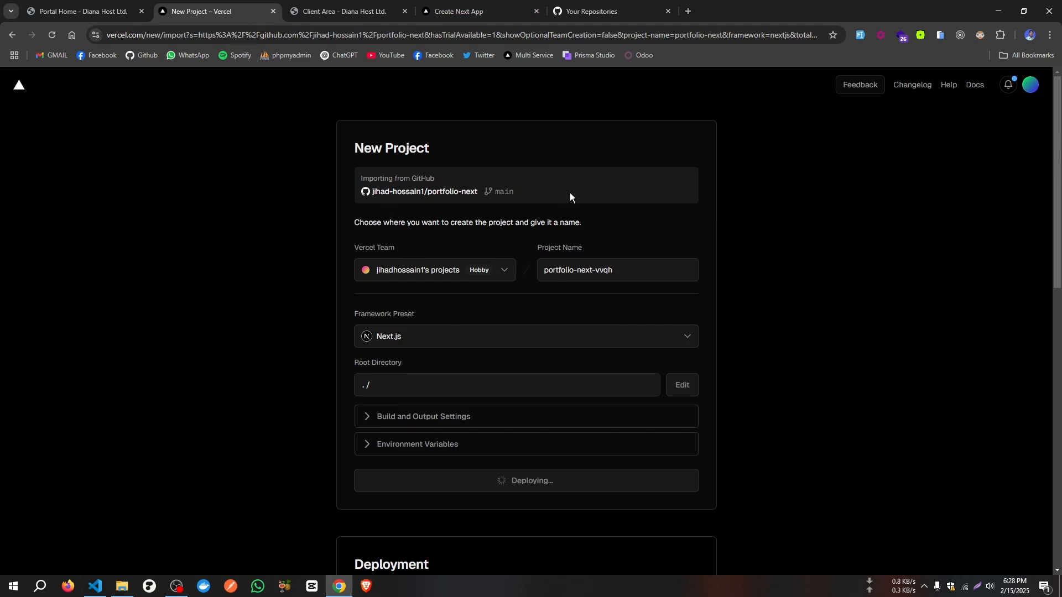
# Switch to the Dianahost client area and view the domain's DNS management records
pyautogui.click(92, 7)
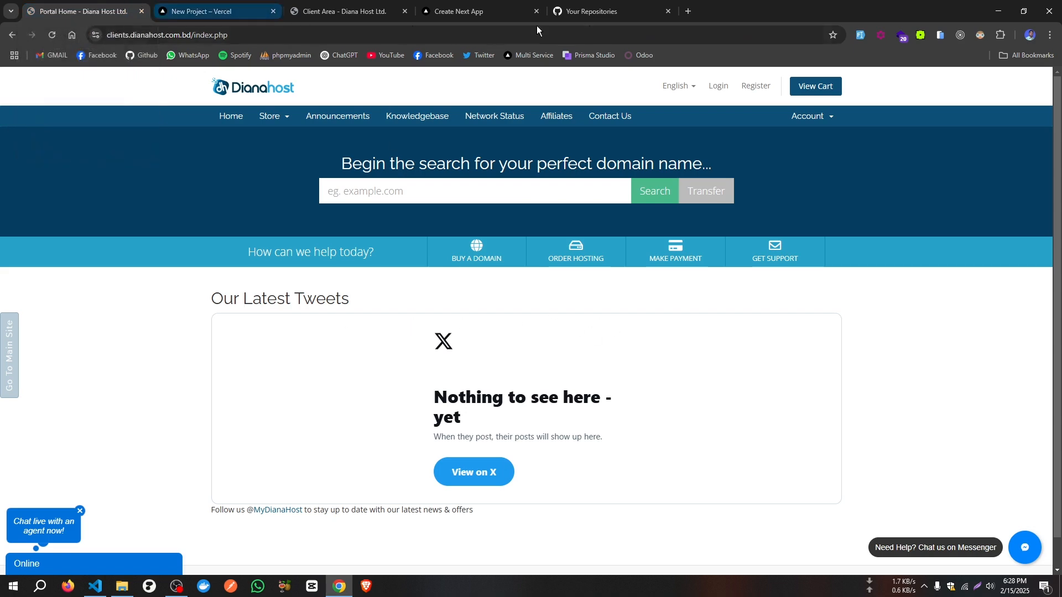
pyautogui.click(513, 9)
pyautogui.click(355, 9)
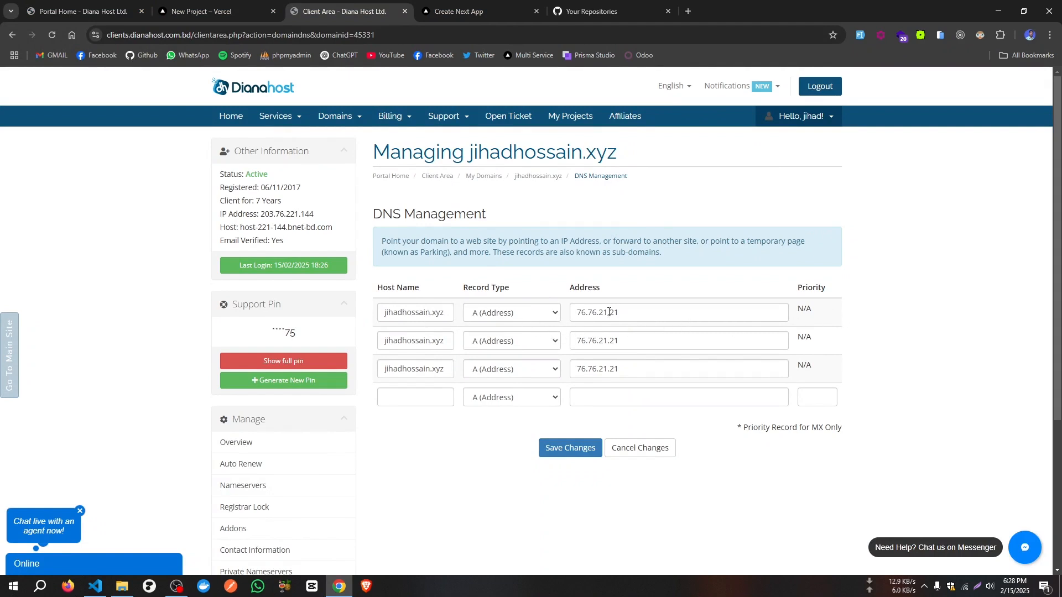
# Return to the deployment page in Vercel and continue to the new project's dashboard
pyautogui.click(216, 11)
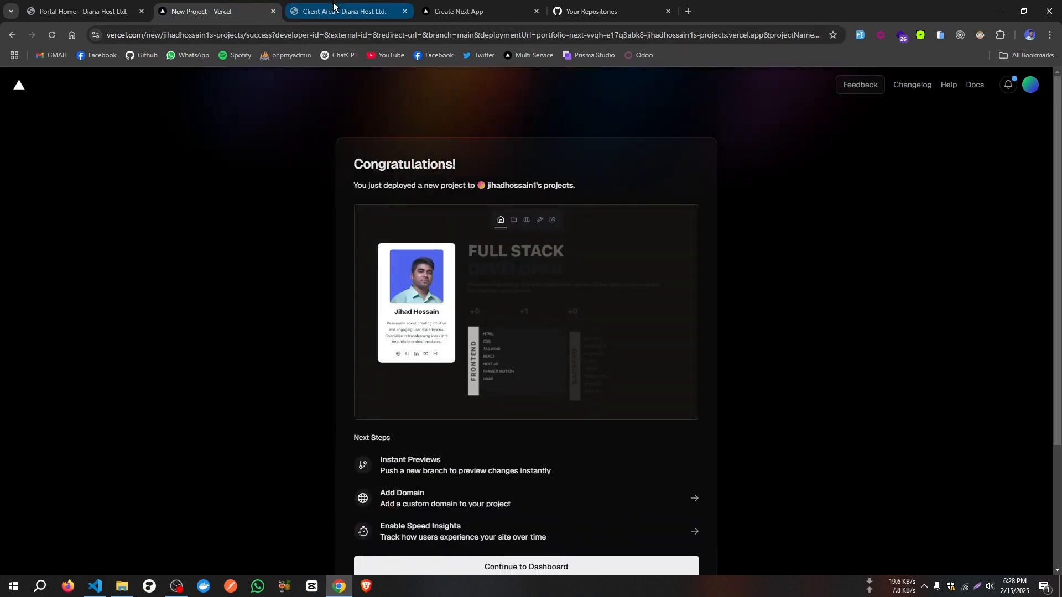
pyautogui.scroll(-3, 216, 376)
pyautogui.scroll(3, 515, 420)
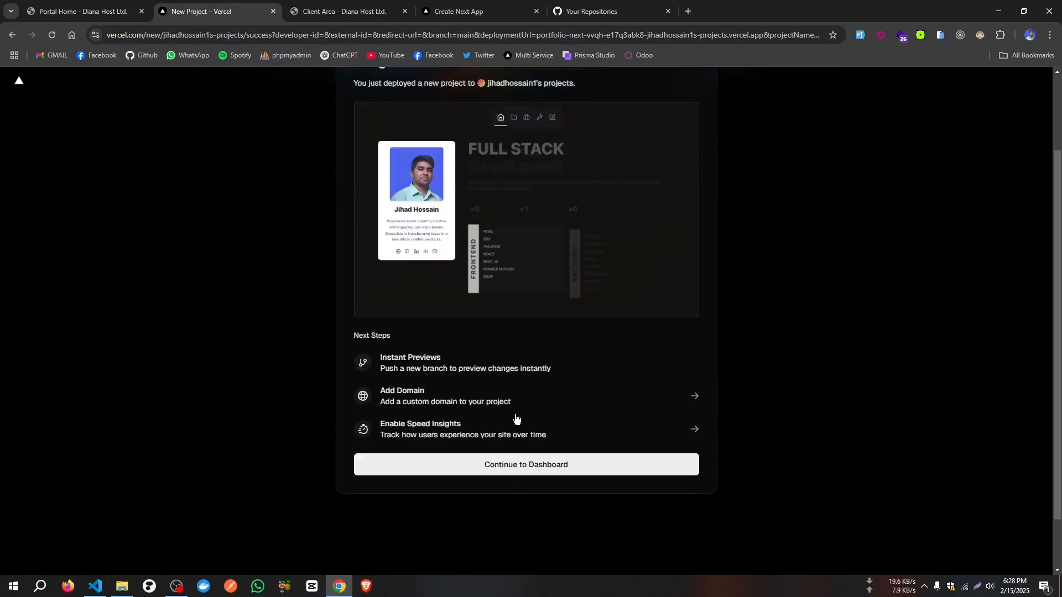
pyautogui.scroll(-3, 433, 527)
pyautogui.click(537, 407)
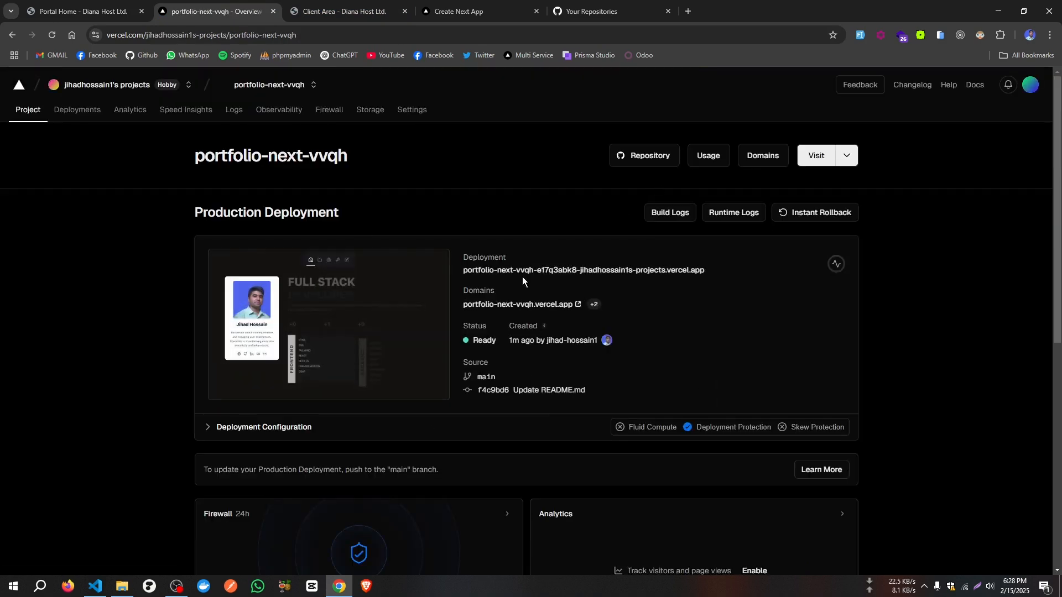
# Open the project's domain settings and start adding a domain, listing the saved domain suggestions
pyautogui.click(764, 159)
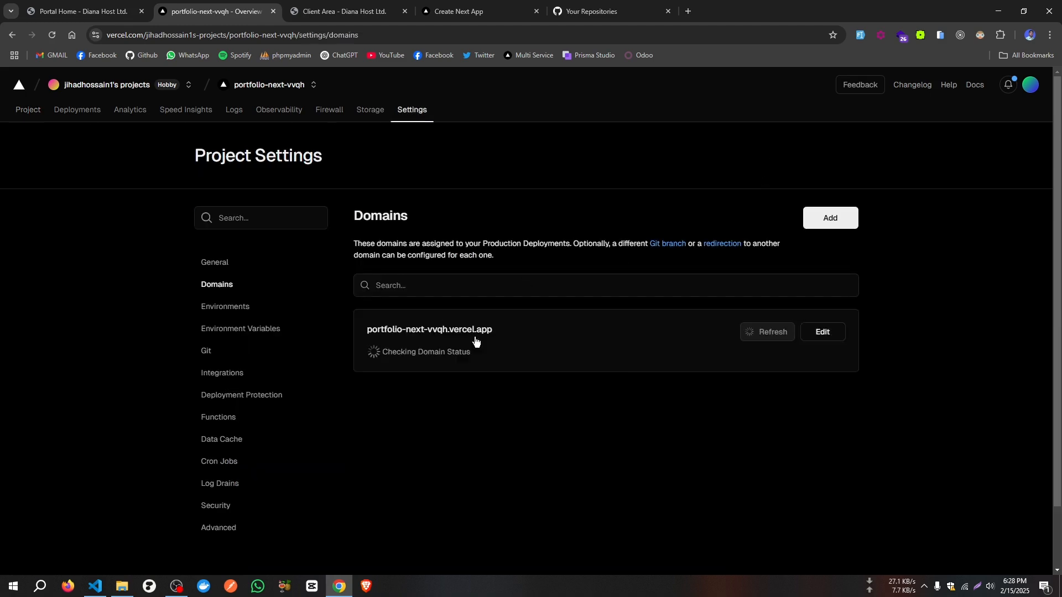
pyautogui.click(834, 216)
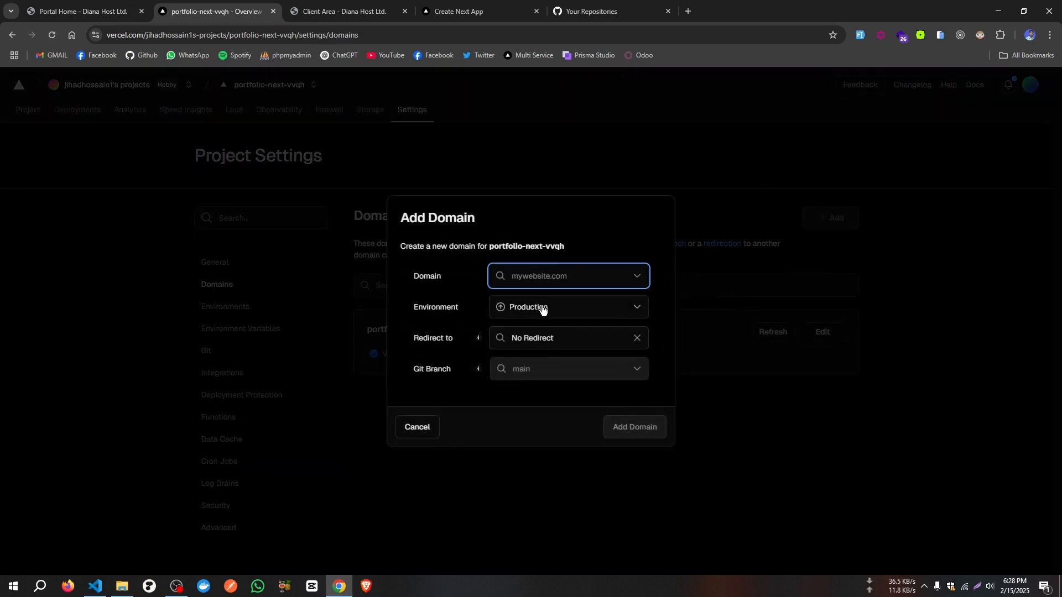
pyautogui.click(558, 277)
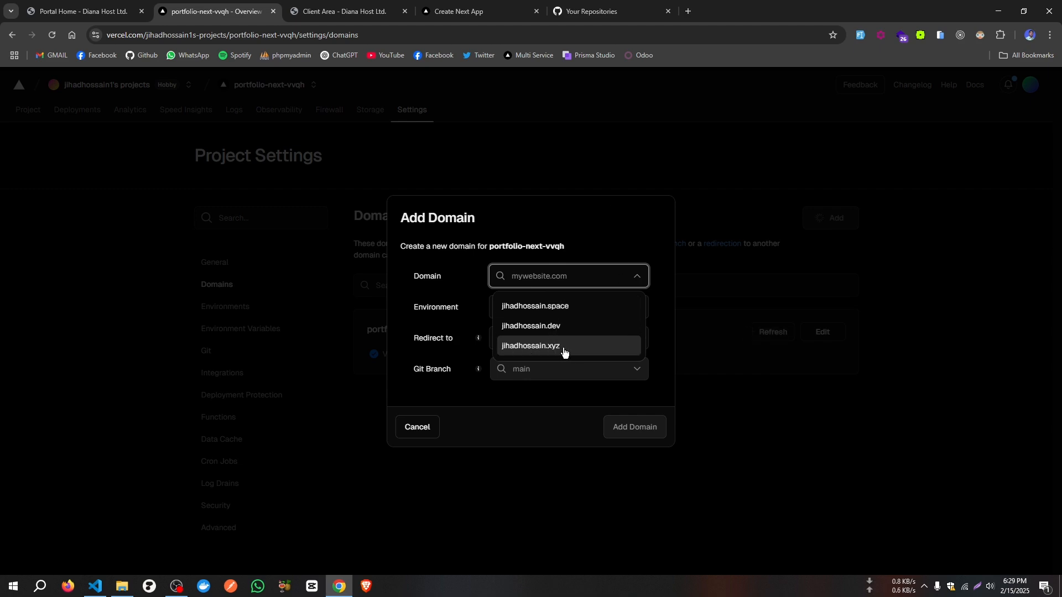
# Close the Dianahost portal home page, check the host name in the Dianahost DNS records, and return to the Vercel domain form
pyautogui.click(89, 11)
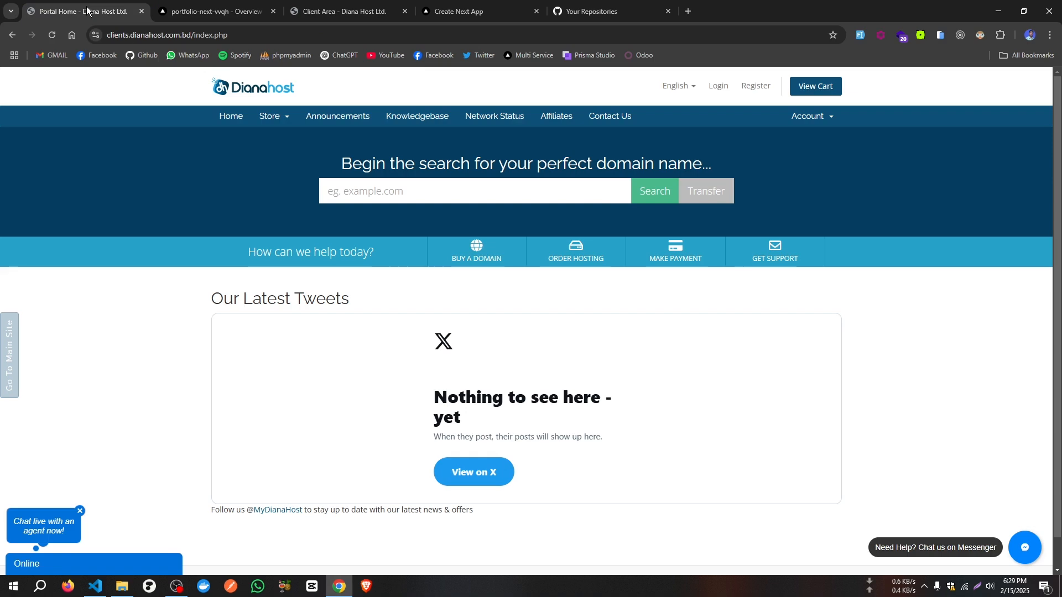
pyautogui.click(142, 11)
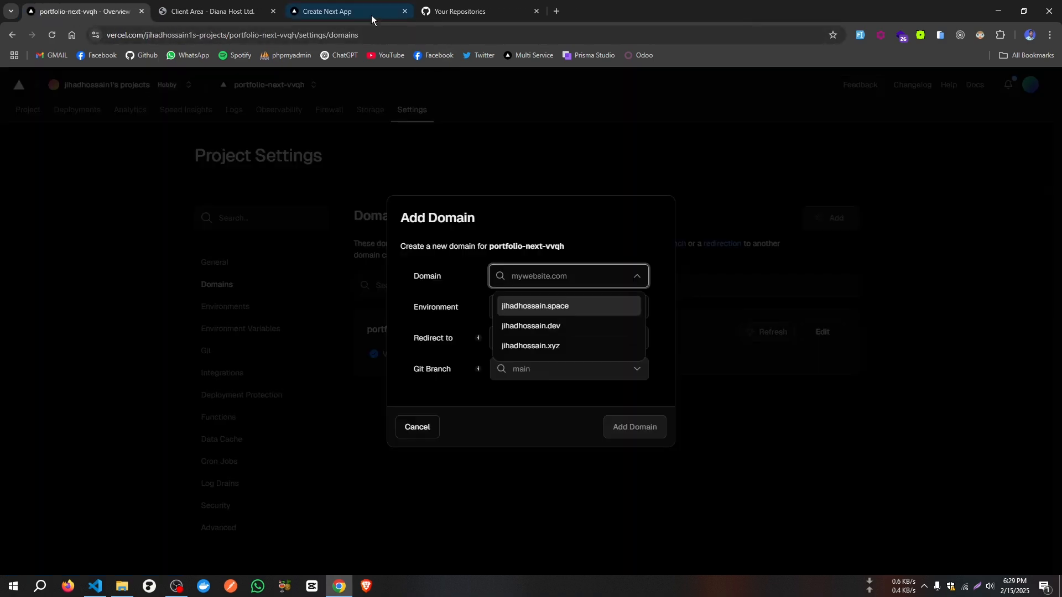
pyautogui.click(213, 11)
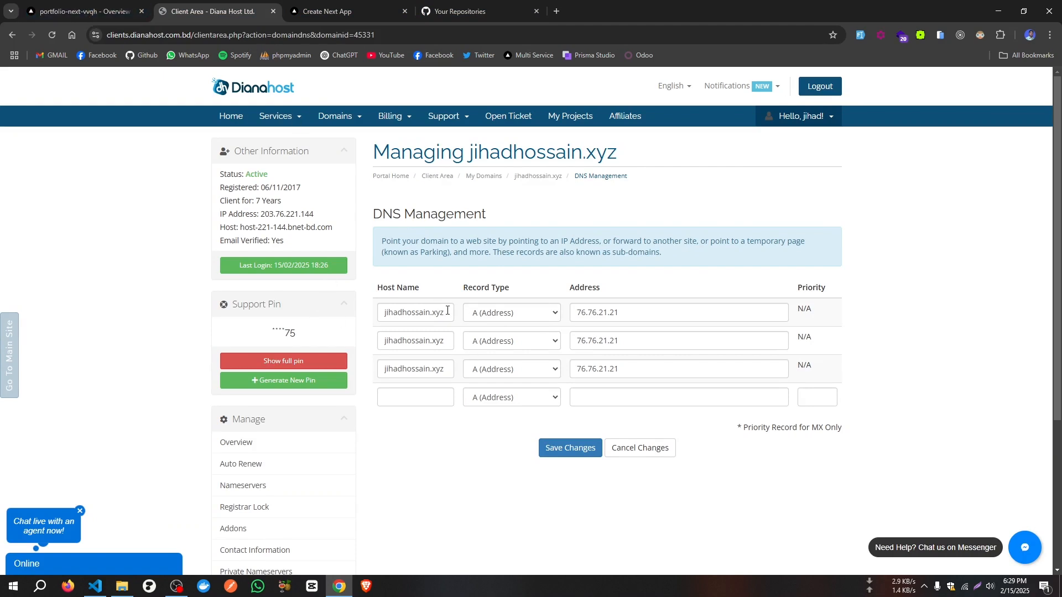
pyautogui.moveTo(446, 315); pyautogui.dragTo(363, 316)
pyautogui.click(83, 11)
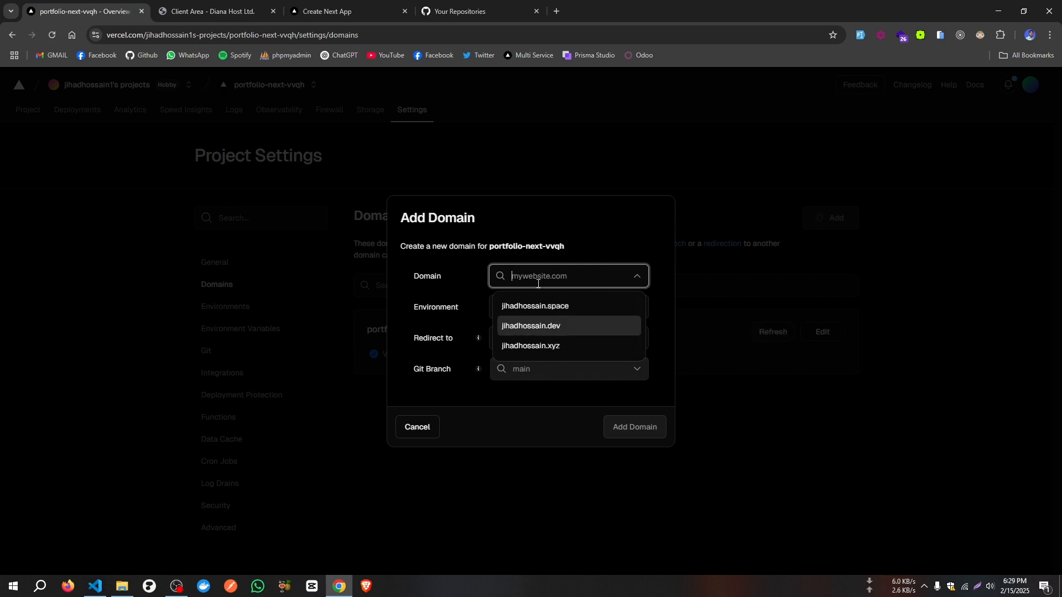
pyautogui.click(539, 346)
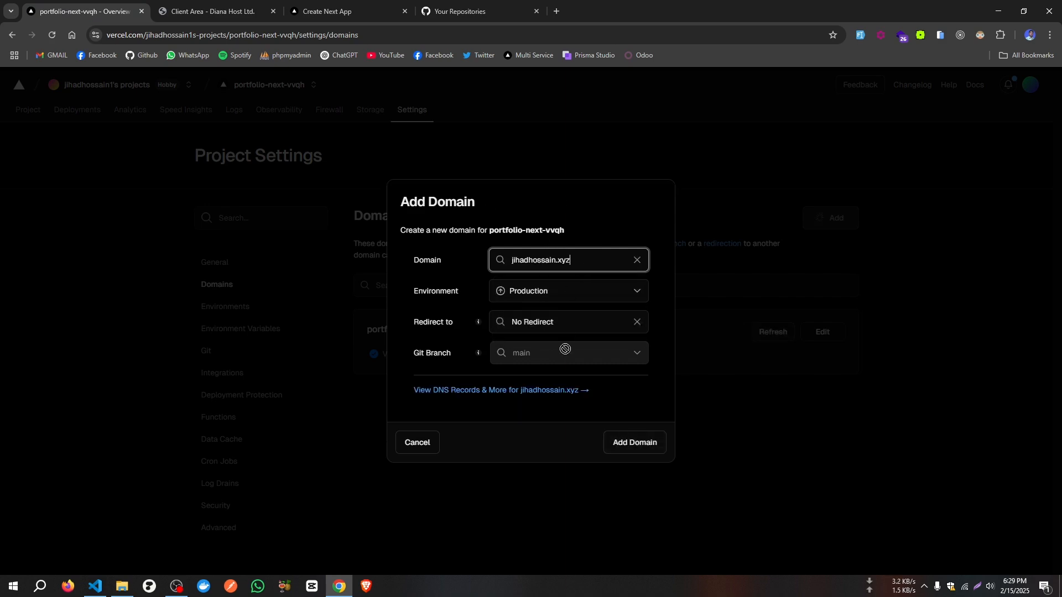
pyautogui.click(588, 293)
pyautogui.click(615, 294)
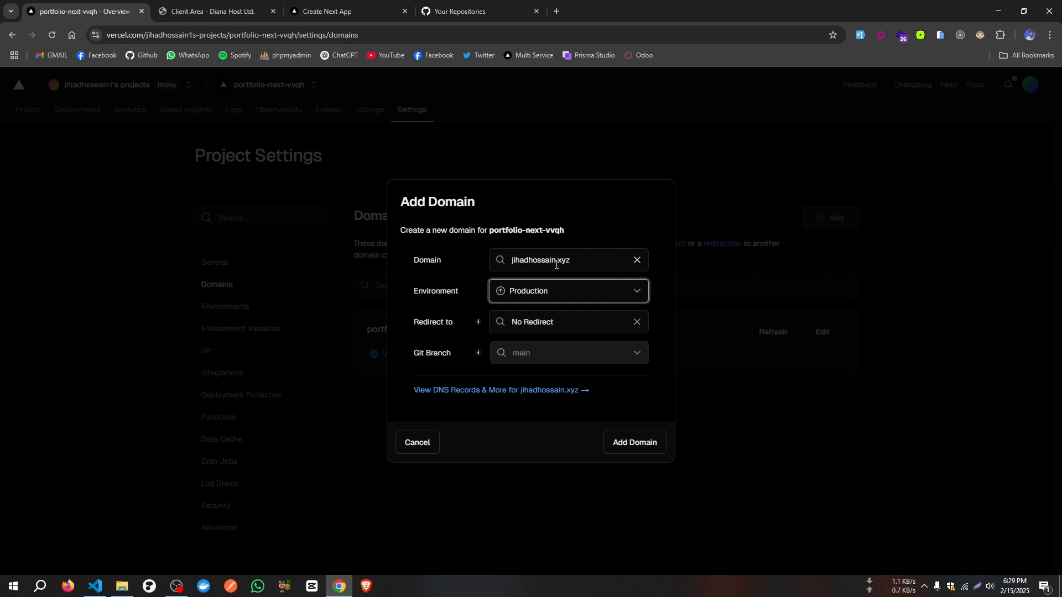
pyautogui.click(637, 261)
# Add the suggested .space domain to the project's Production environment, with its www version redirecting to the apex domain
pyautogui.click(579, 276)
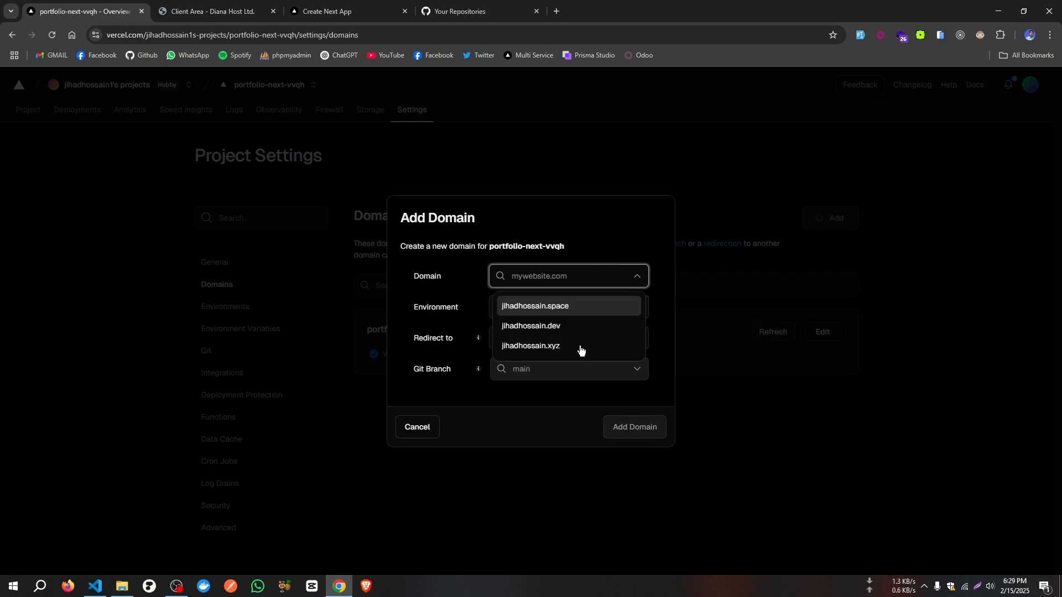
pyautogui.click(551, 315)
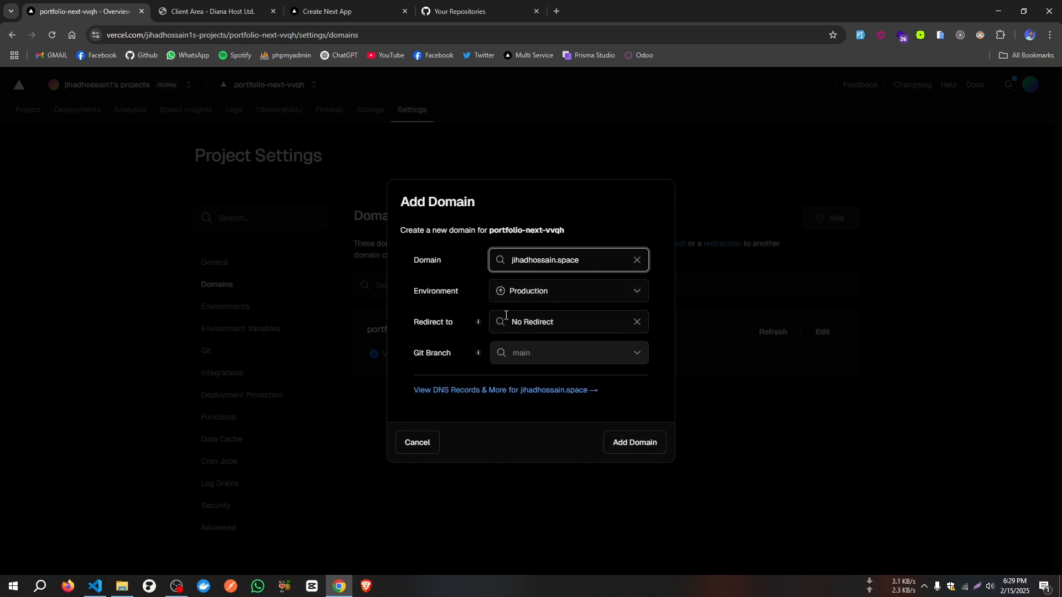
pyautogui.click(632, 440)
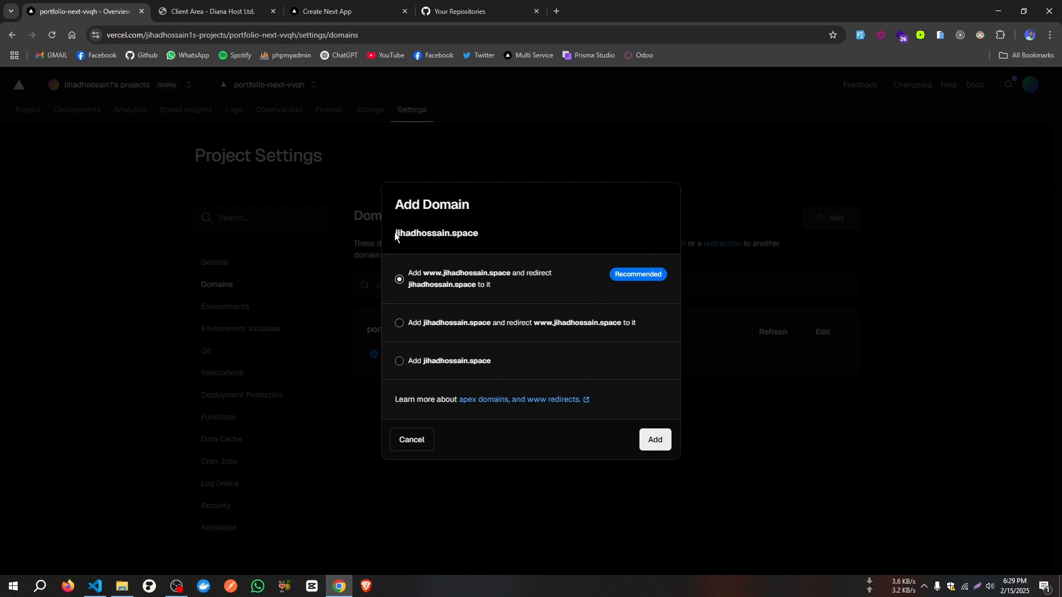
pyautogui.moveTo(396, 233); pyautogui.dragTo(507, 293)
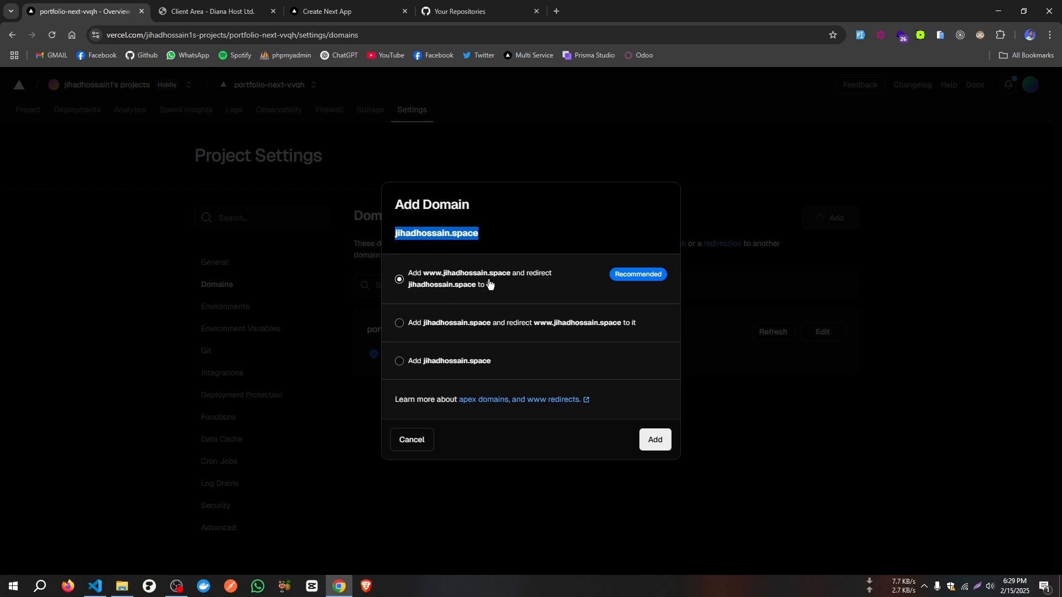
pyautogui.click(438, 332)
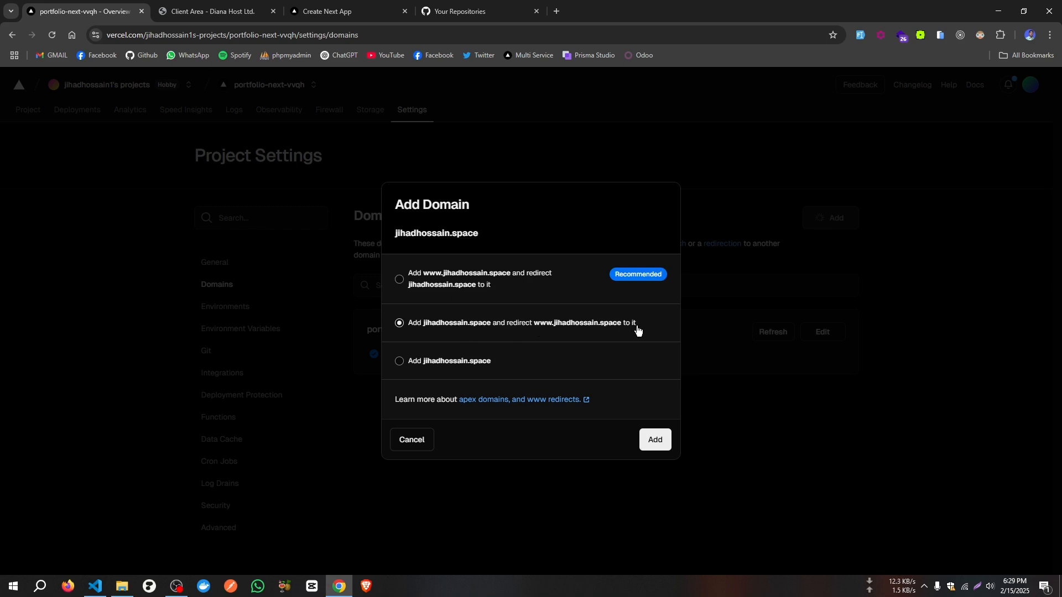
pyautogui.click(655, 441)
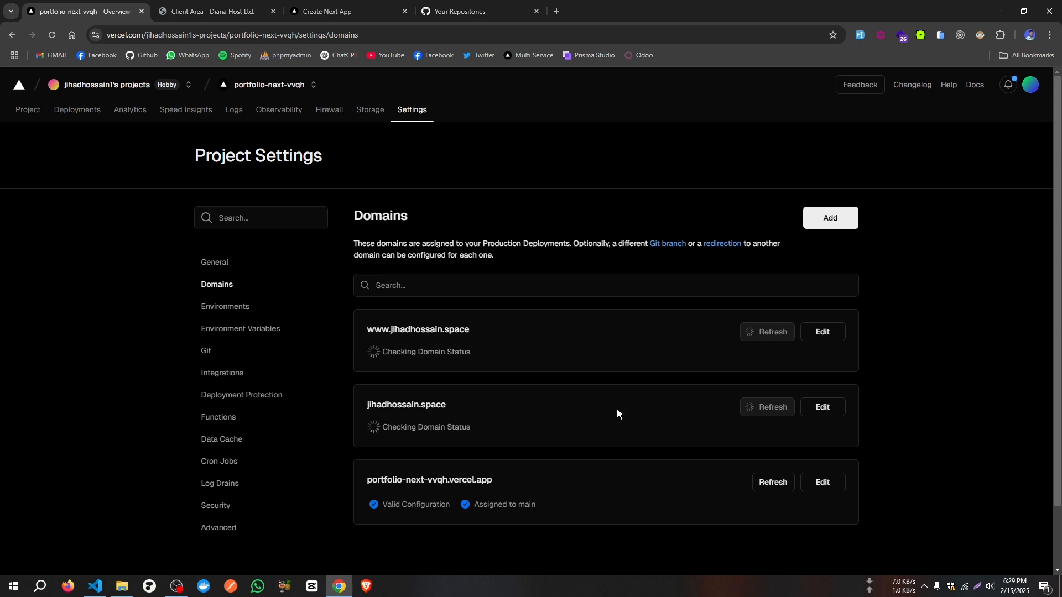
# Show the nameserver configuration for the www version of the .space domain and enable Vercel DNS
pyautogui.scroll(-4, 487, 407)
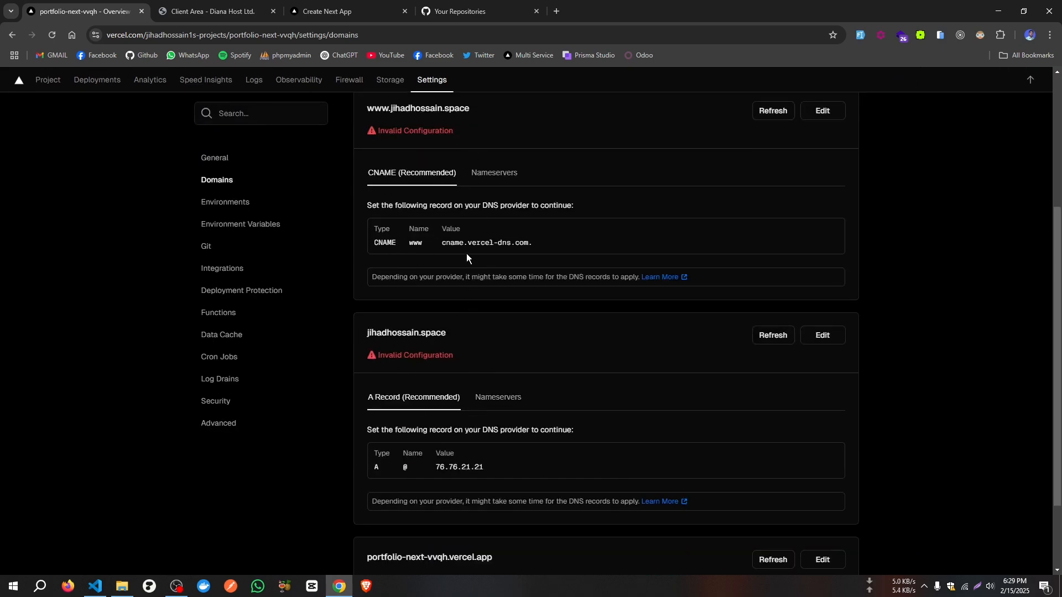
pyautogui.scroll(3, 460, 288)
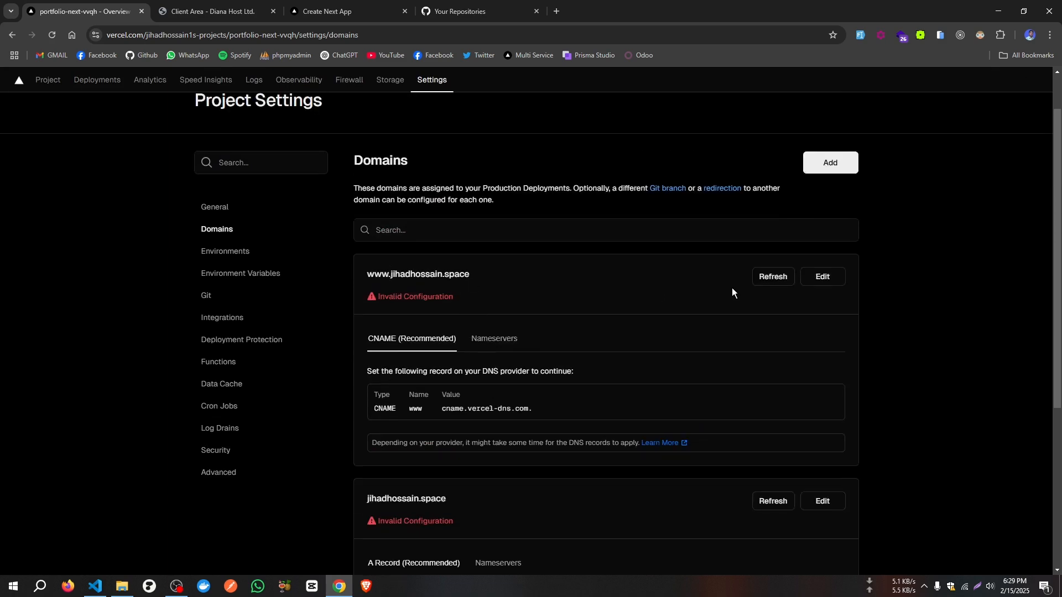
pyautogui.scroll(-1, 675, 343)
pyautogui.click(493, 282)
pyautogui.scroll(-1, 607, 339)
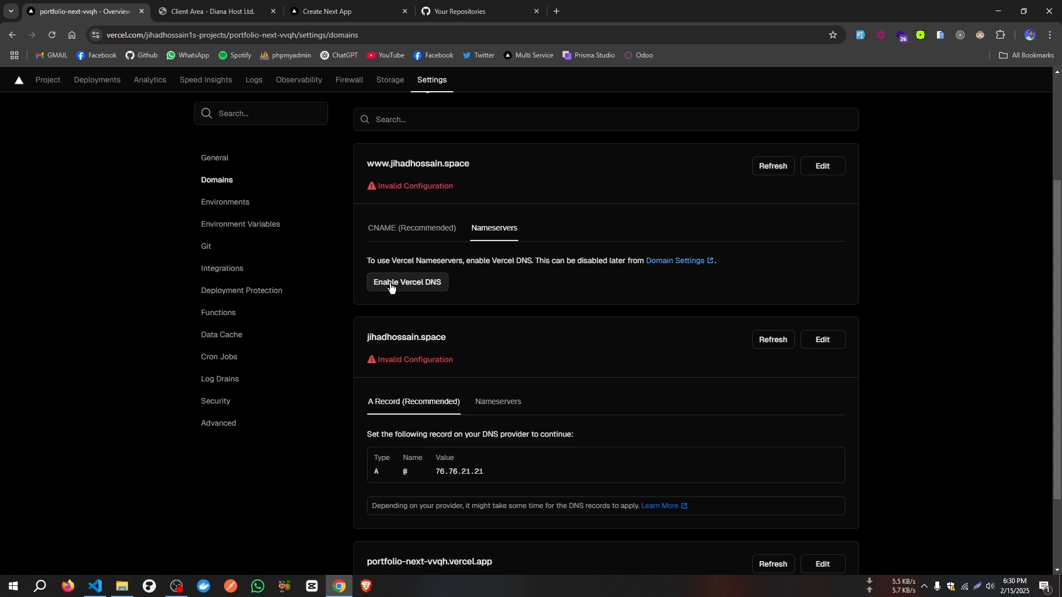
pyautogui.click(389, 285)
pyautogui.scroll(-3, 564, 324)
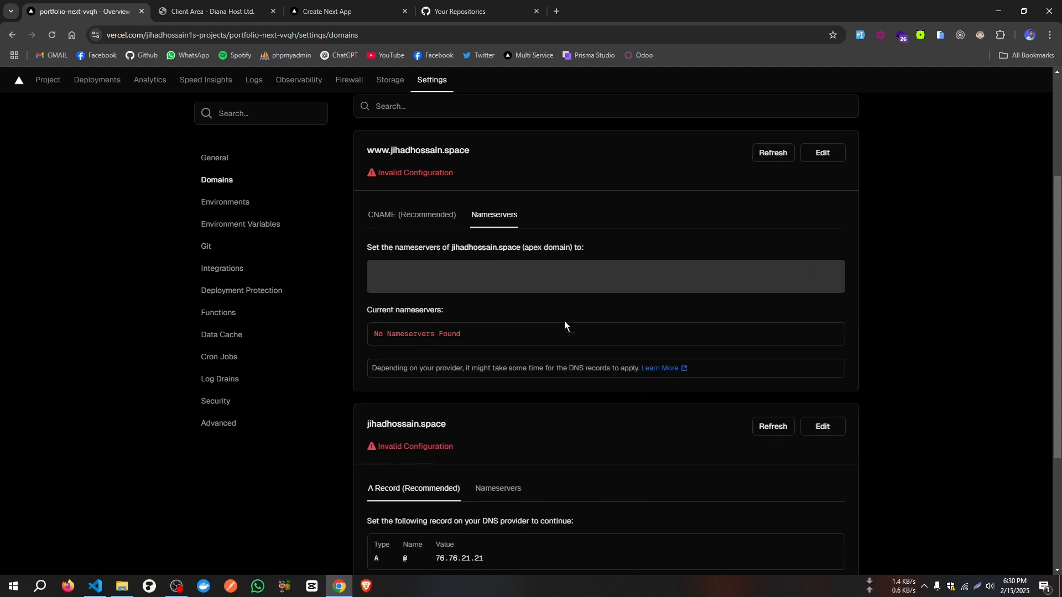
# Examine the Vercel nameservers required for the www domain and the A record value required for the apex .space domain
pyautogui.scroll(2, 564, 320)
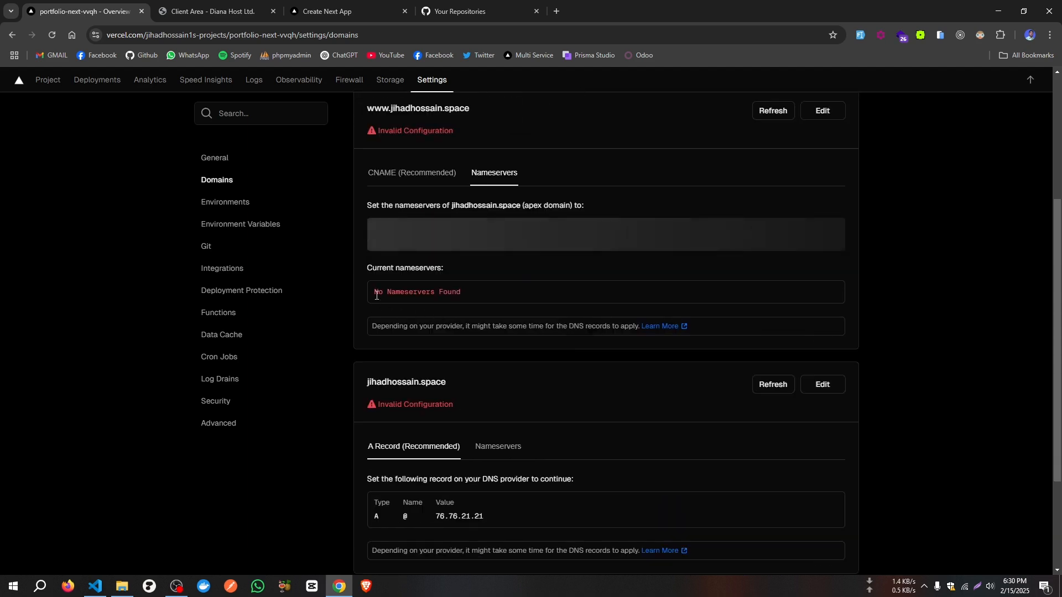
pyautogui.moveTo(370, 290); pyautogui.dragTo(493, 298)
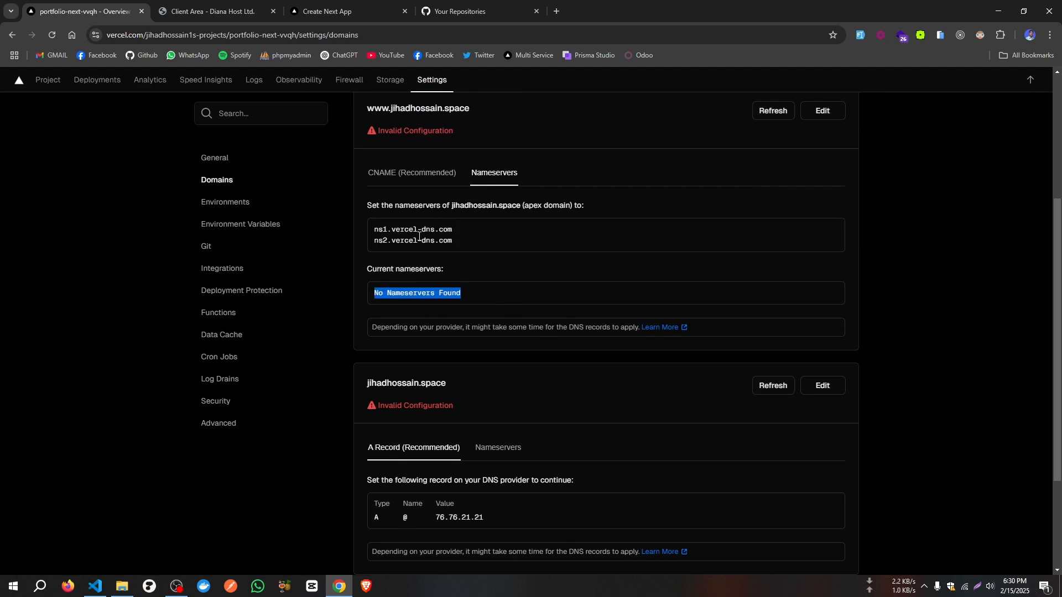
pyautogui.moveTo(374, 229)
pyautogui.mouseDown()
pyautogui.moveTo(473, 229)
pyautogui.moveTo(372, 230)
pyautogui.mouseUp()
pyautogui.click(481, 239)
pyautogui.scroll(-3, 496, 260)
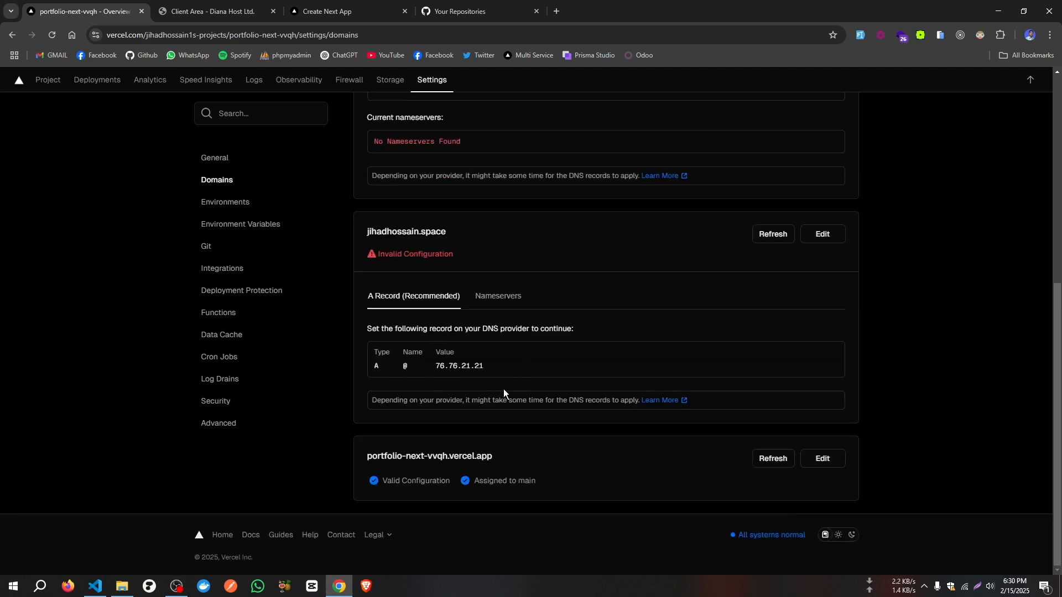
pyautogui.moveTo(477, 366); pyautogui.dragTo(435, 366)
# In Dianahost's DNS management, fill in a new A (Address) record with the suggested .xyz host name and address 76.76.21.21
pyautogui.click(236, 9)
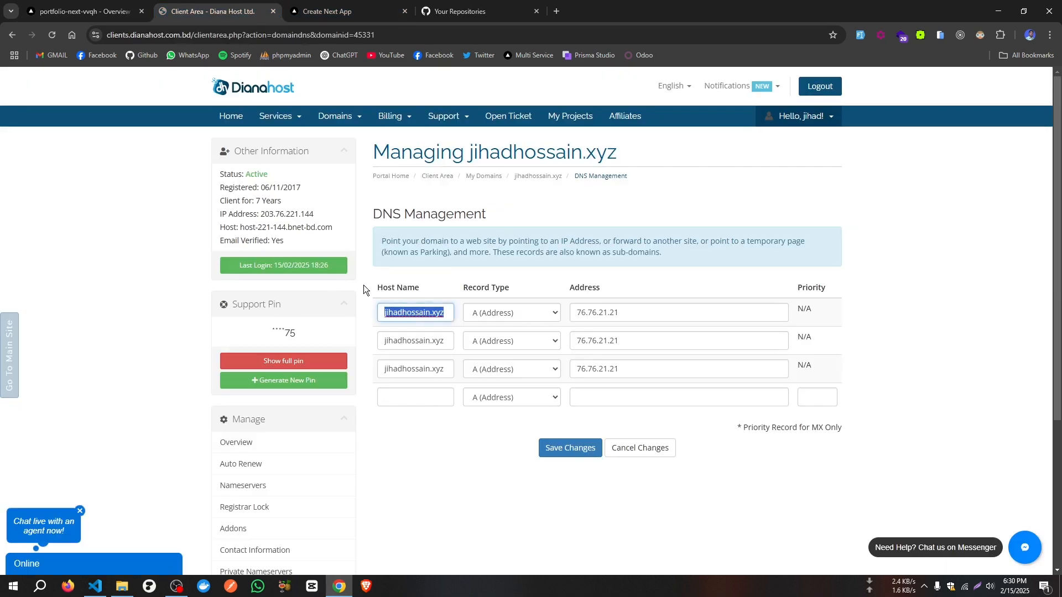
pyautogui.click(410, 396)
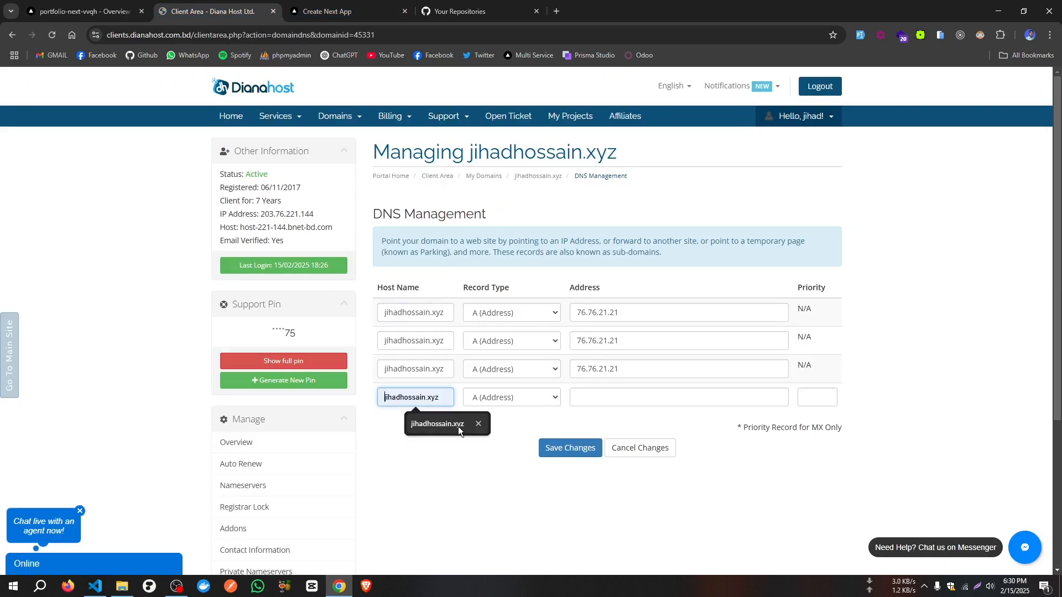
pyautogui.click(458, 427)
pyautogui.click(547, 396)
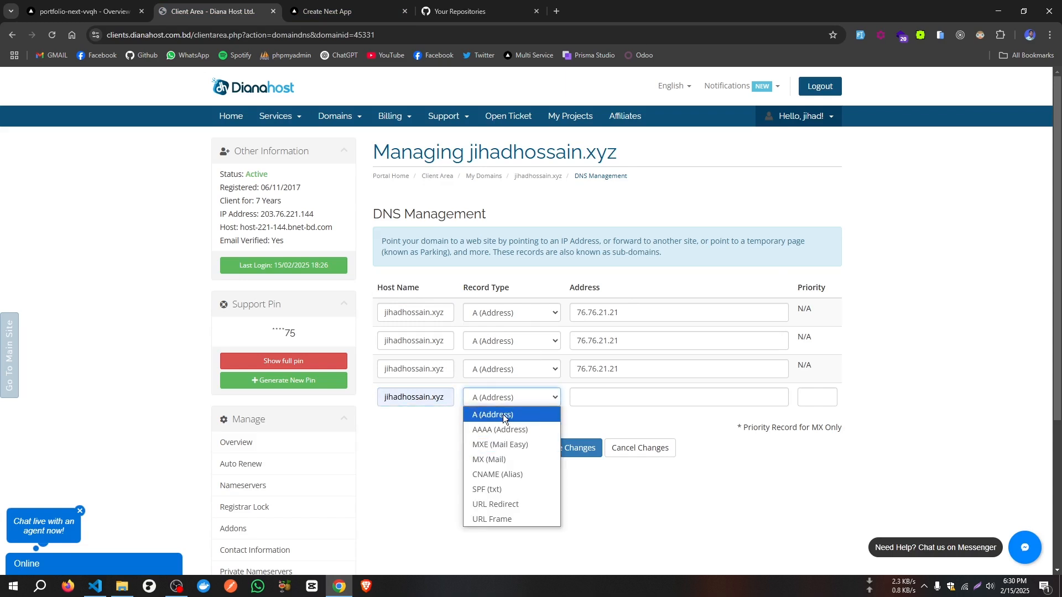
pyautogui.click(503, 415)
pyautogui.click(602, 397)
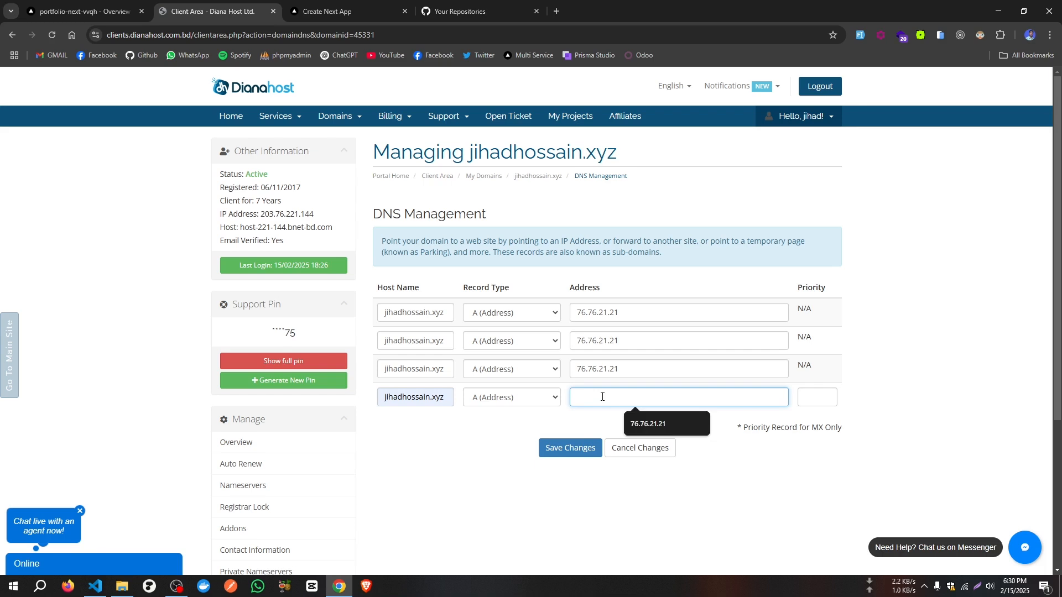
pyautogui.click(664, 424)
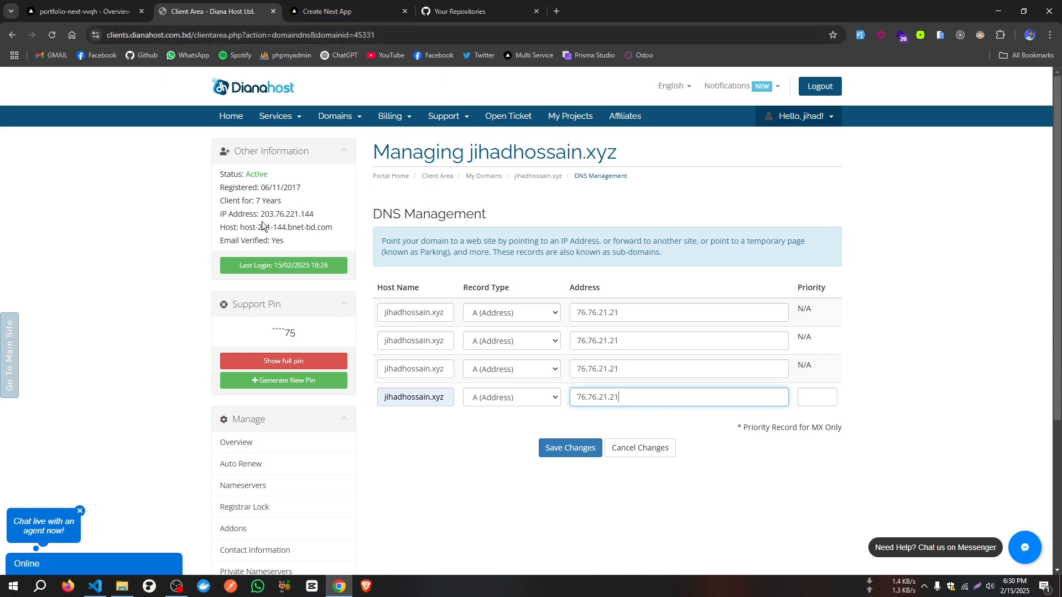
# Open the nameserver settings of the .xyz domain in Dianahost
pyautogui.scroll(-1, 258, 480)
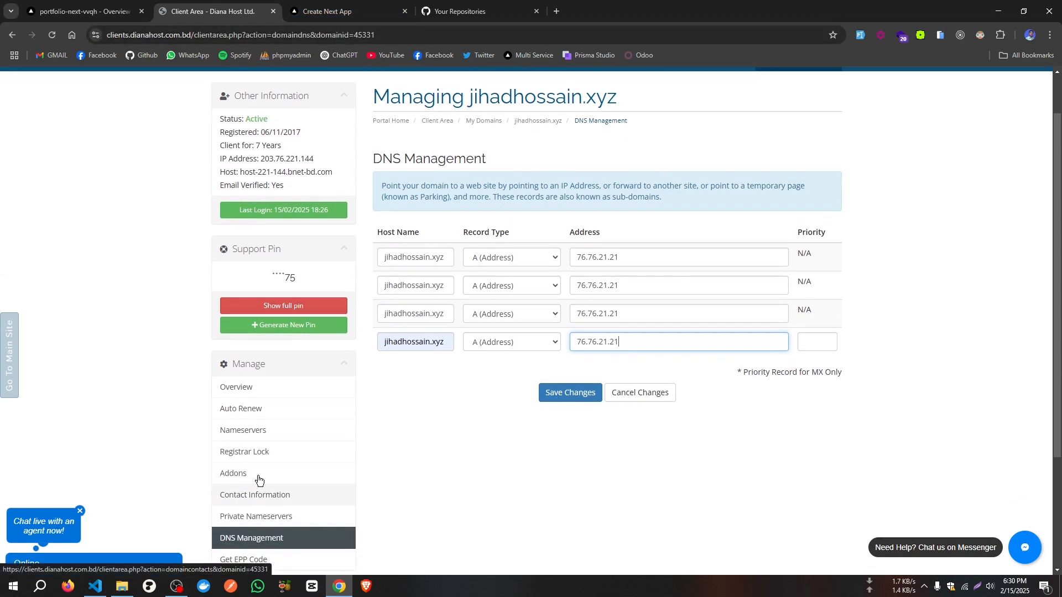
pyautogui.click(243, 436)
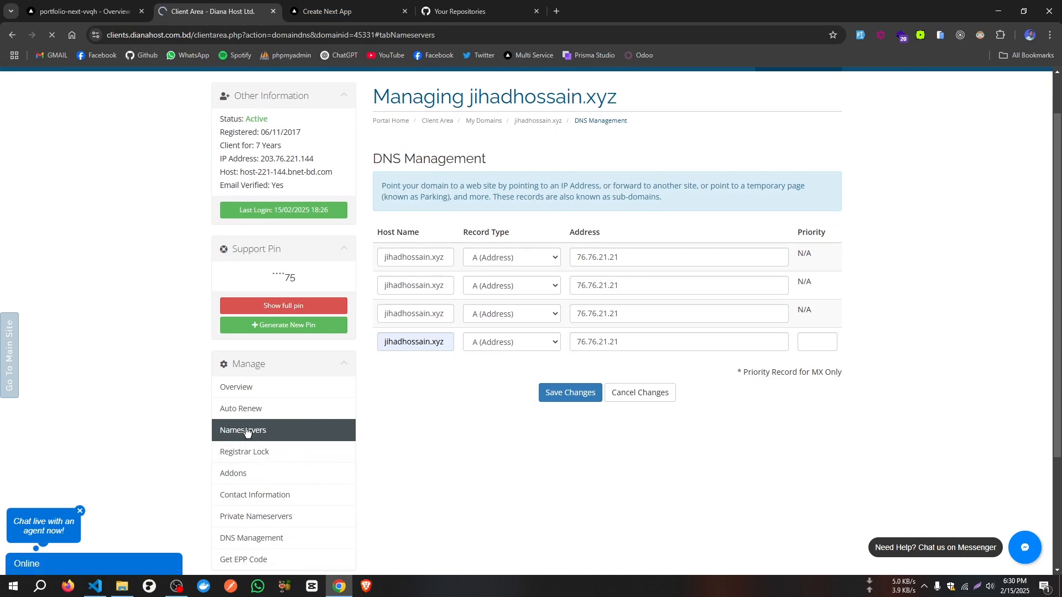
pyautogui.scroll(-2, 259, 434)
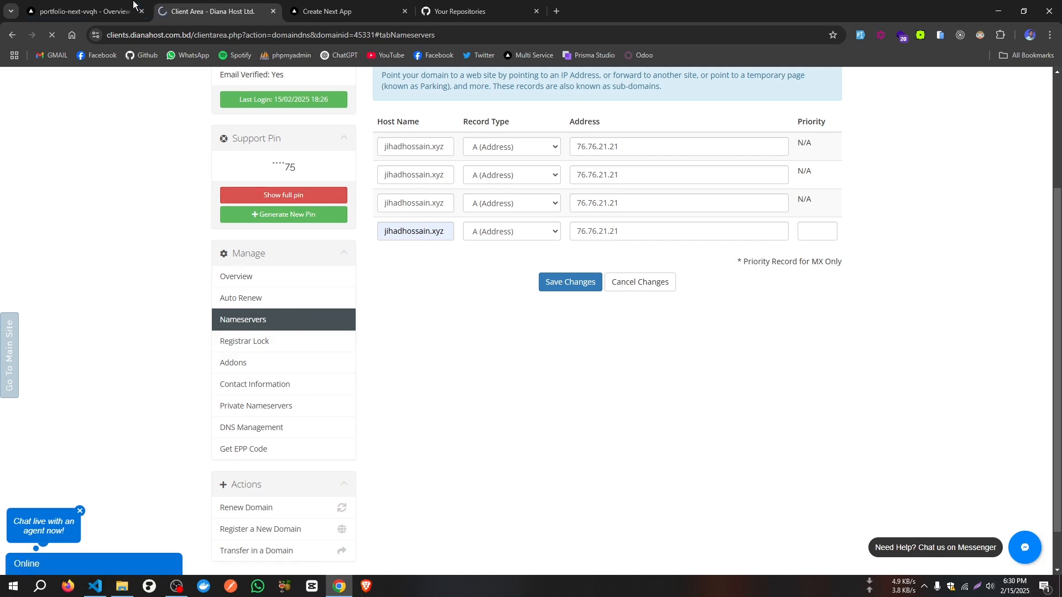
# Compare the nameservers required by Vercel with the custom Nameserver 1 and Nameserver 2 entries in Dianahost
pyautogui.click(83, 11)
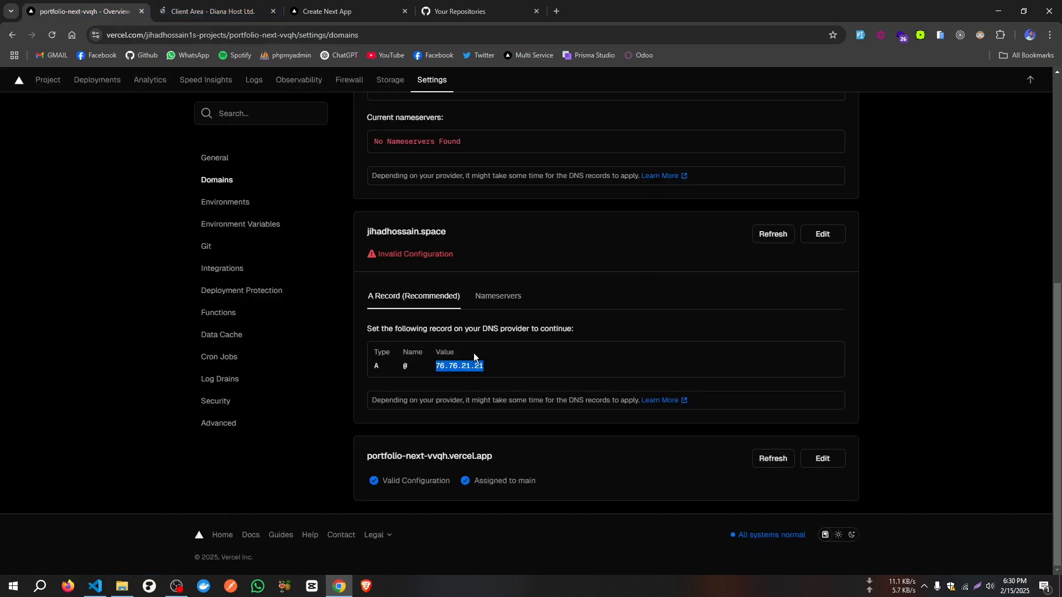
pyautogui.scroll(2, 475, 352)
pyautogui.moveTo(374, 189); pyautogui.dragTo(457, 193)
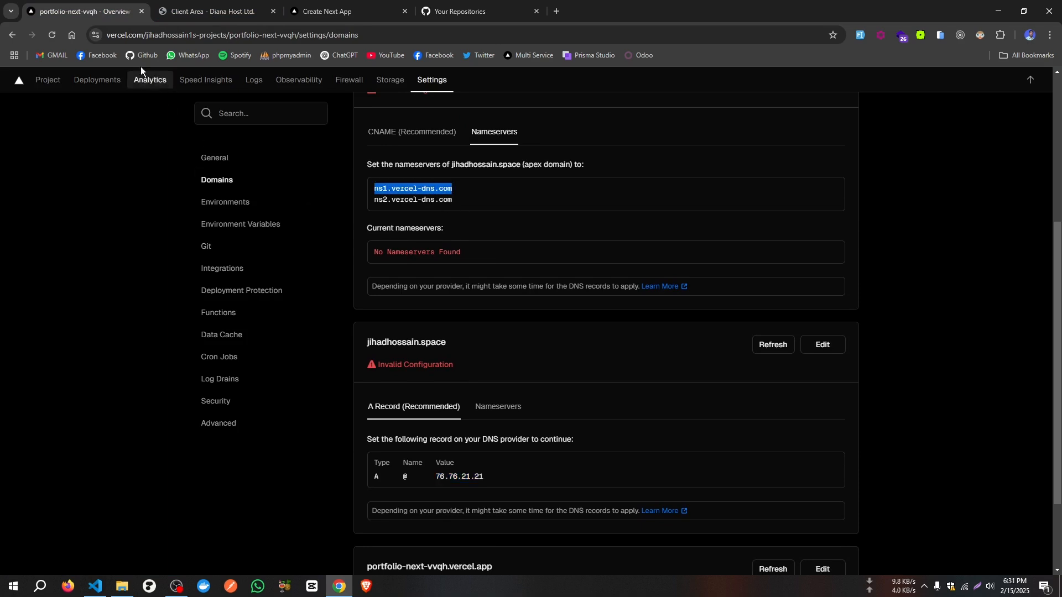
pyautogui.click(212, 12)
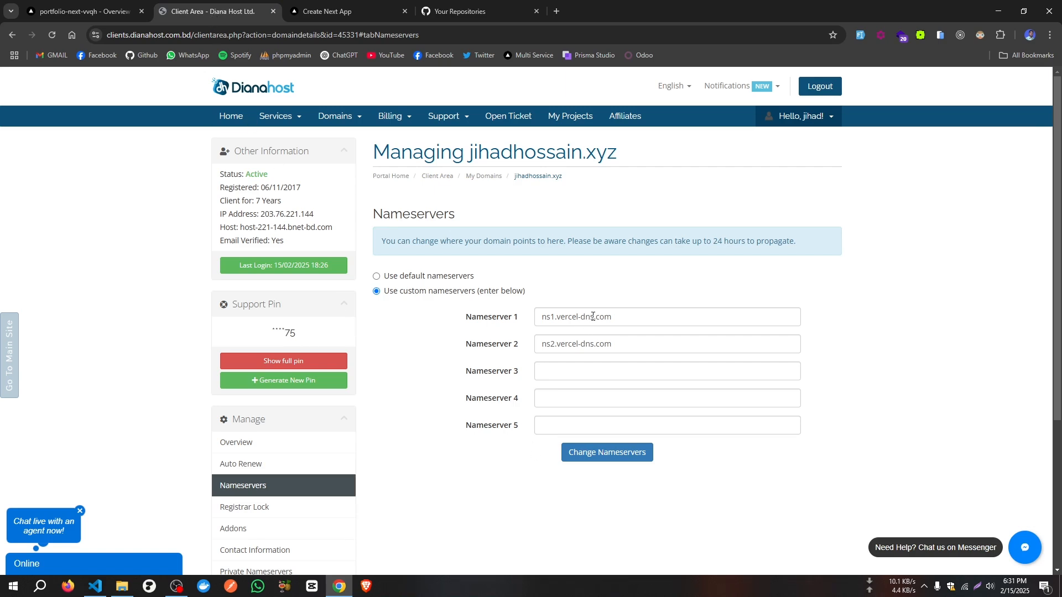
pyautogui.moveTo(612, 316); pyautogui.dragTo(526, 315)
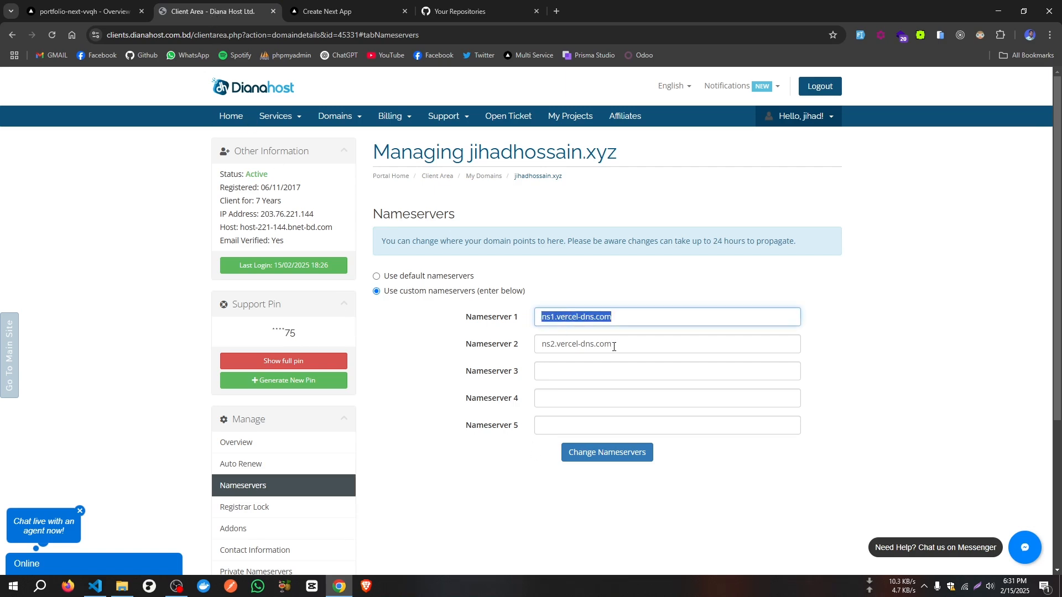
pyautogui.moveTo(613, 347); pyautogui.dragTo(492, 345)
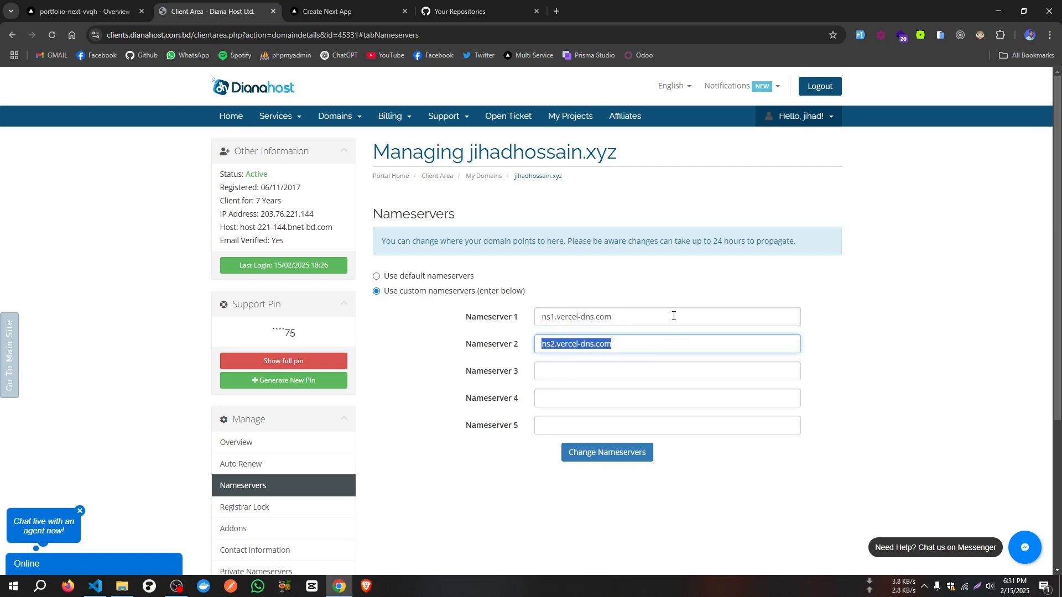
# Compare Vercel's second required nameserver with the Dianahost entries and read the notice about how long nameserver changes take to propagate
pyautogui.click(439, 219)
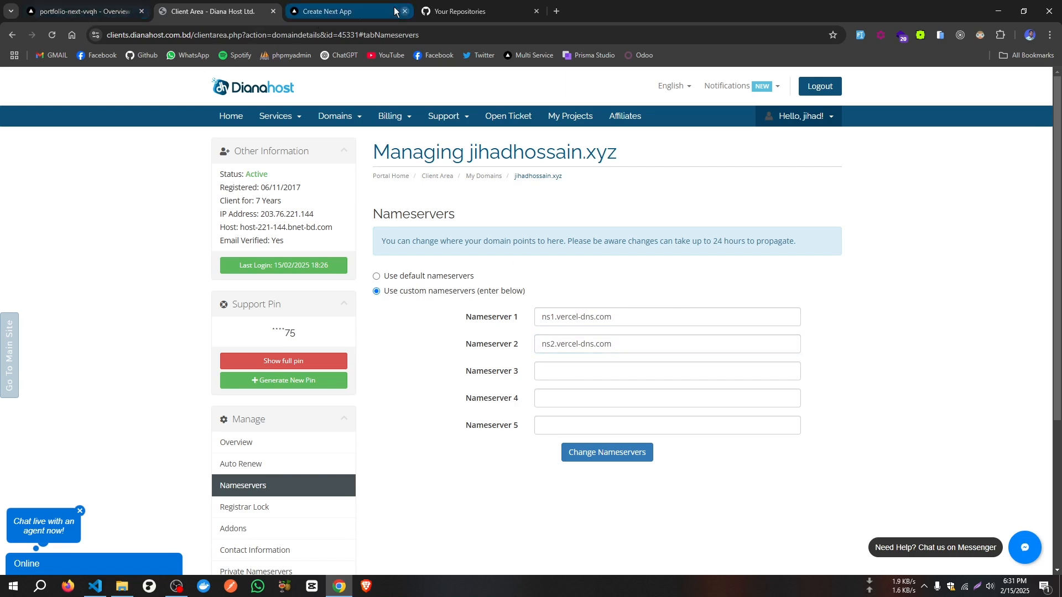
pyautogui.click(83, 11)
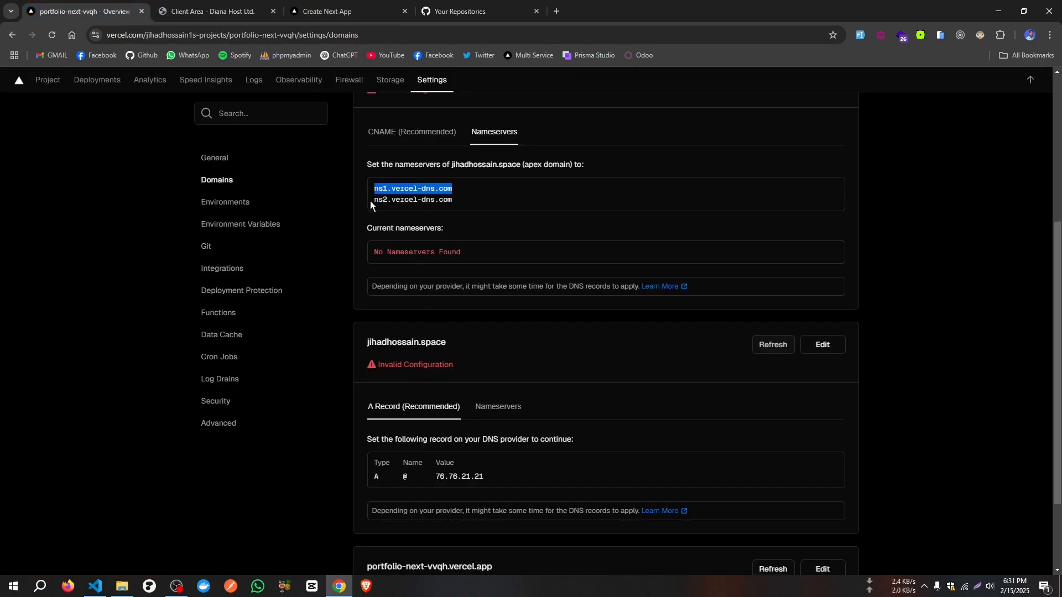
pyautogui.moveTo(443, 200); pyautogui.dragTo(355, 200)
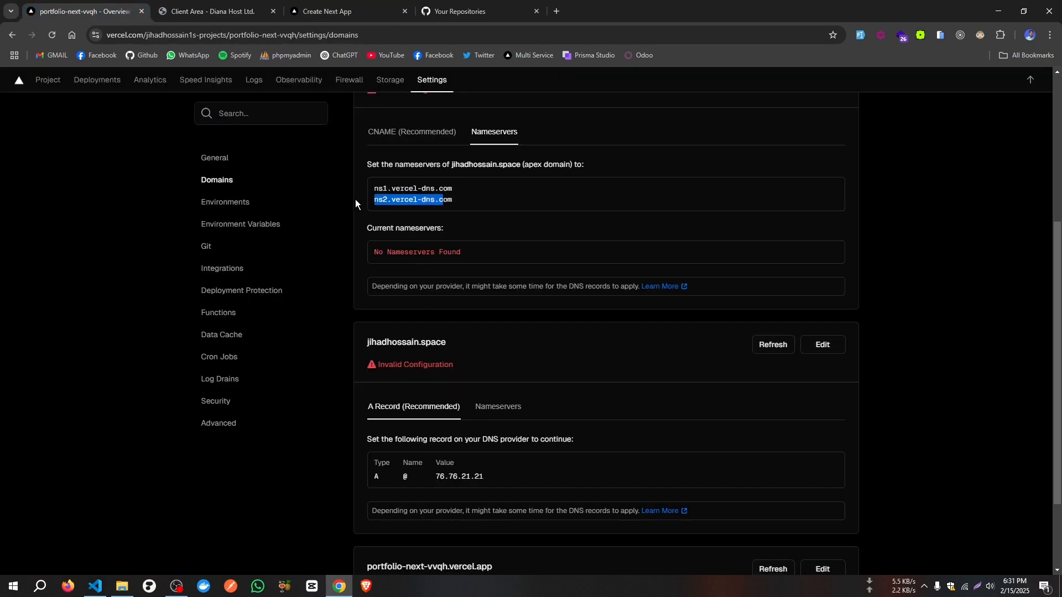
pyautogui.click(201, 14)
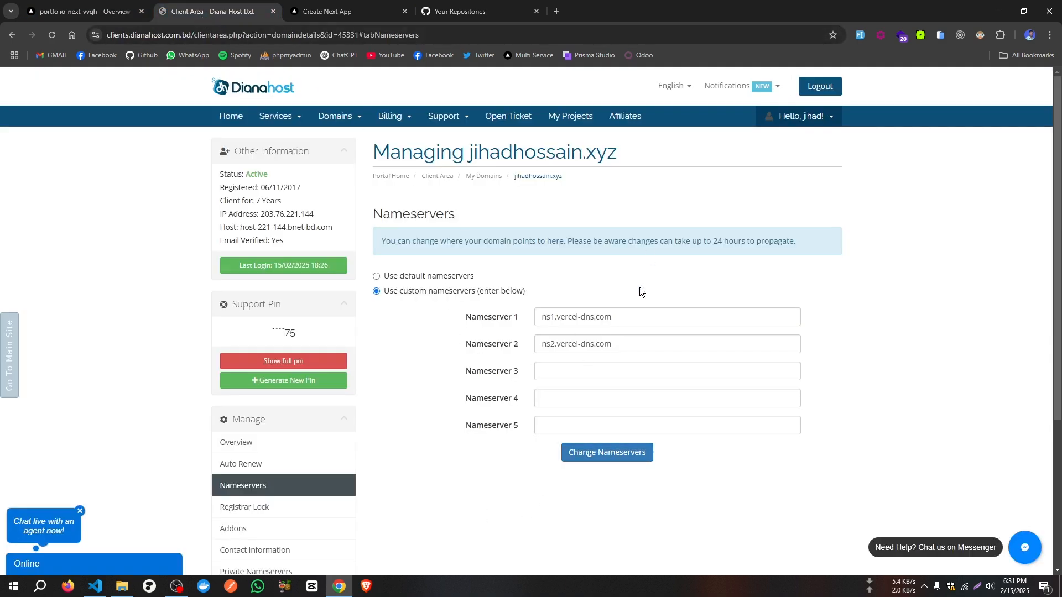
pyautogui.moveTo(378, 241); pyautogui.dragTo(807, 247)
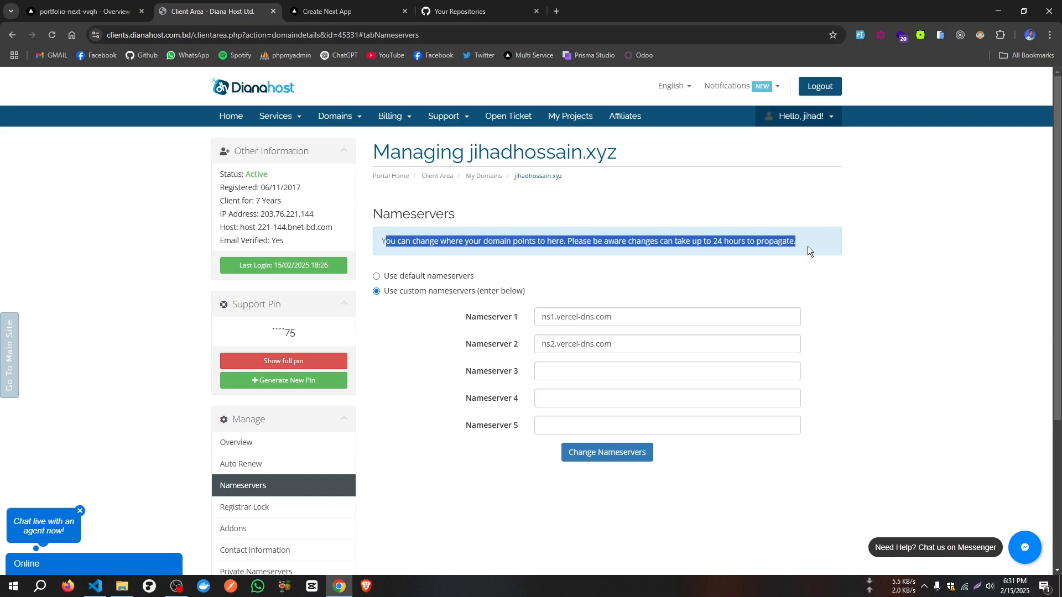
pyautogui.click(783, 259)
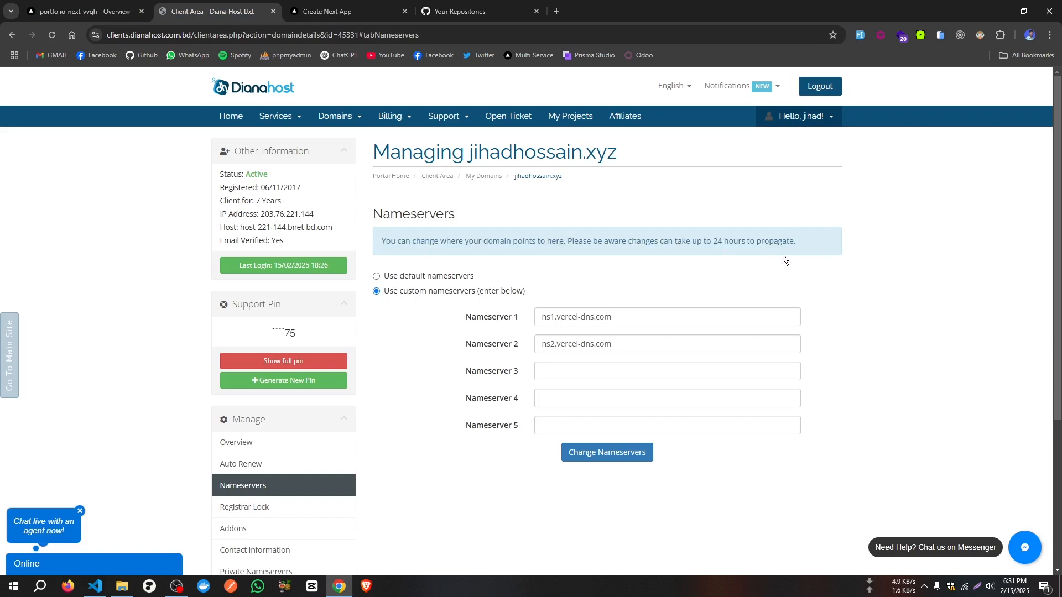
# In Vercel, examine the CNAME and nameserver options for the www .space domain and the A record required for the apex .space domain
pyautogui.click(83, 11)
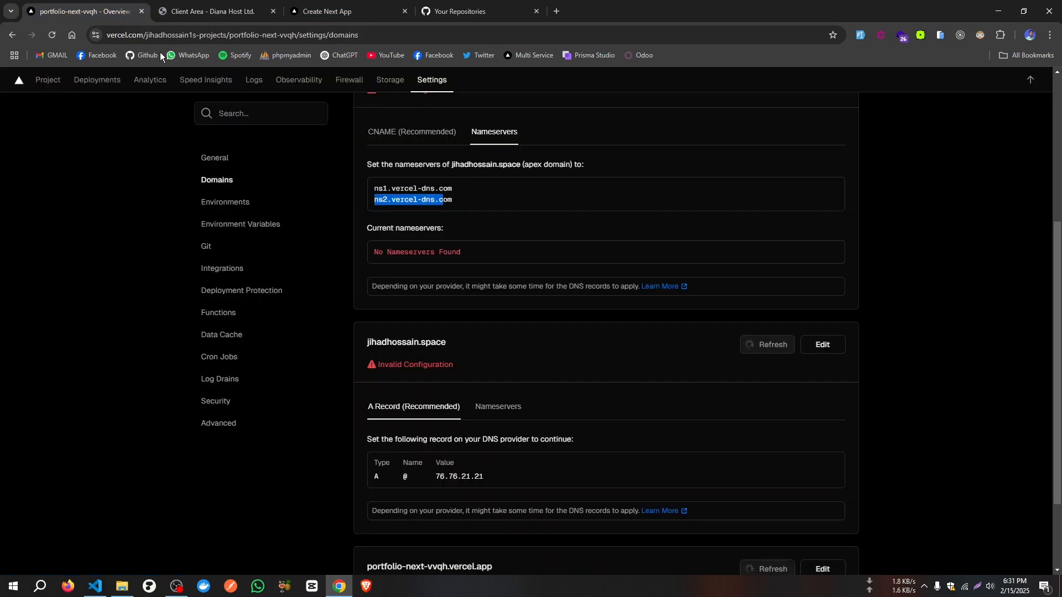
pyautogui.scroll(-2, 486, 437)
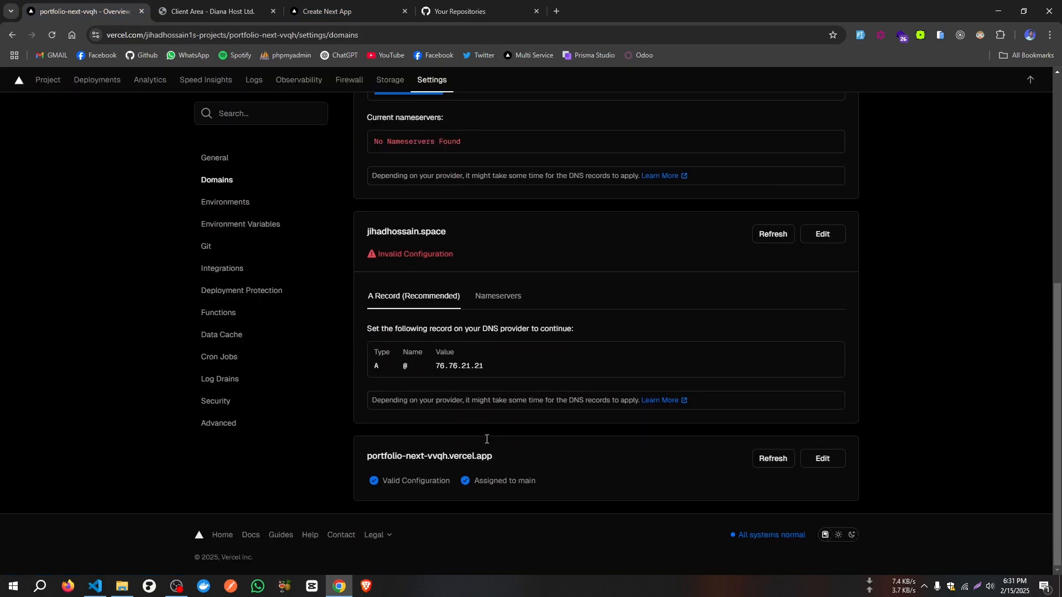
pyautogui.scroll(4, 684, 417)
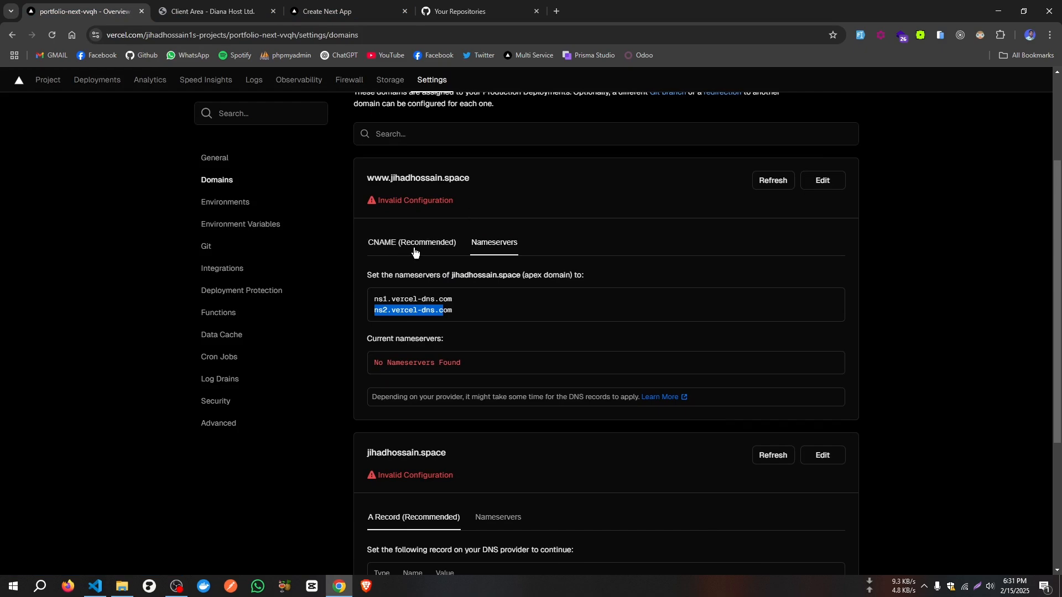
pyautogui.scroll(-3, 476, 375)
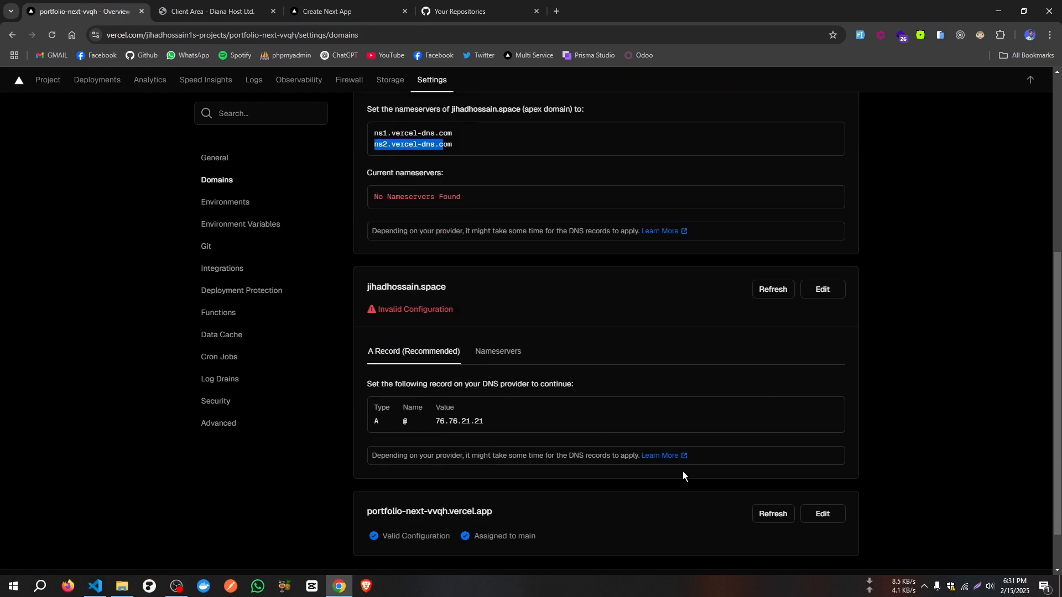
pyautogui.scroll(3, 463, 468)
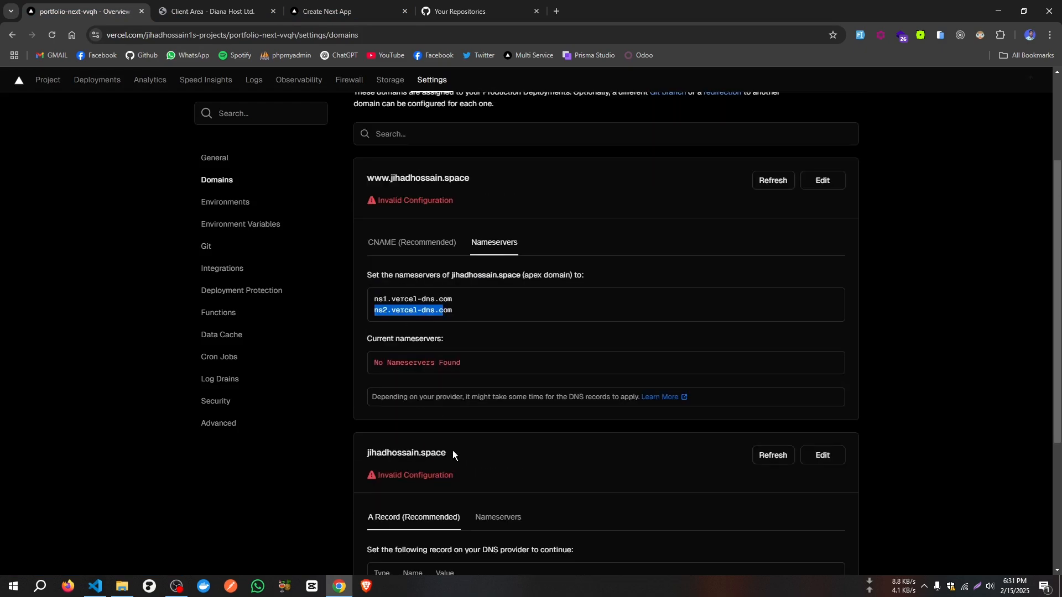
pyautogui.click(419, 244)
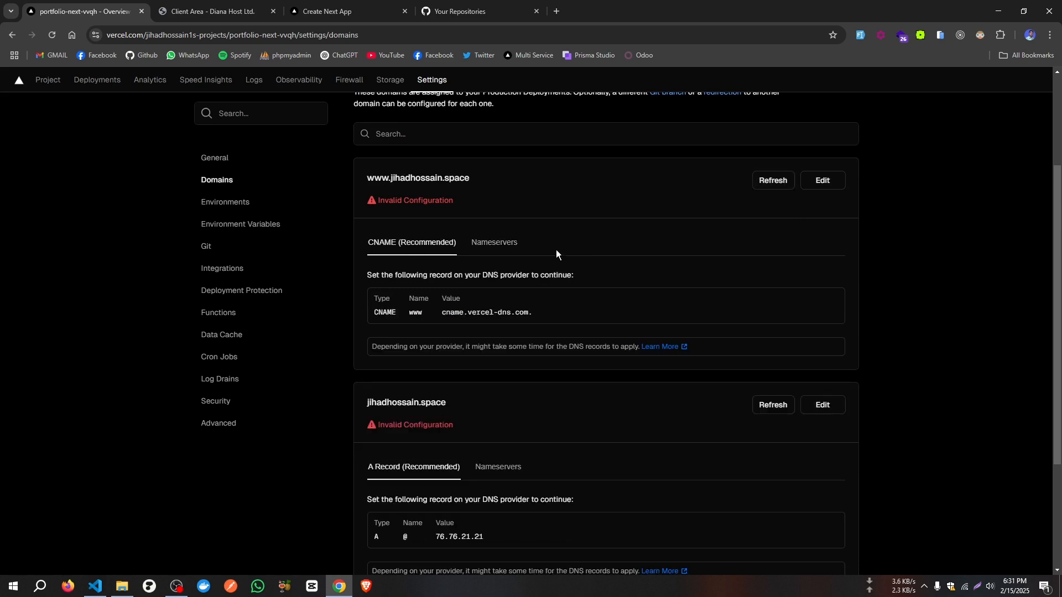
pyautogui.click(500, 244)
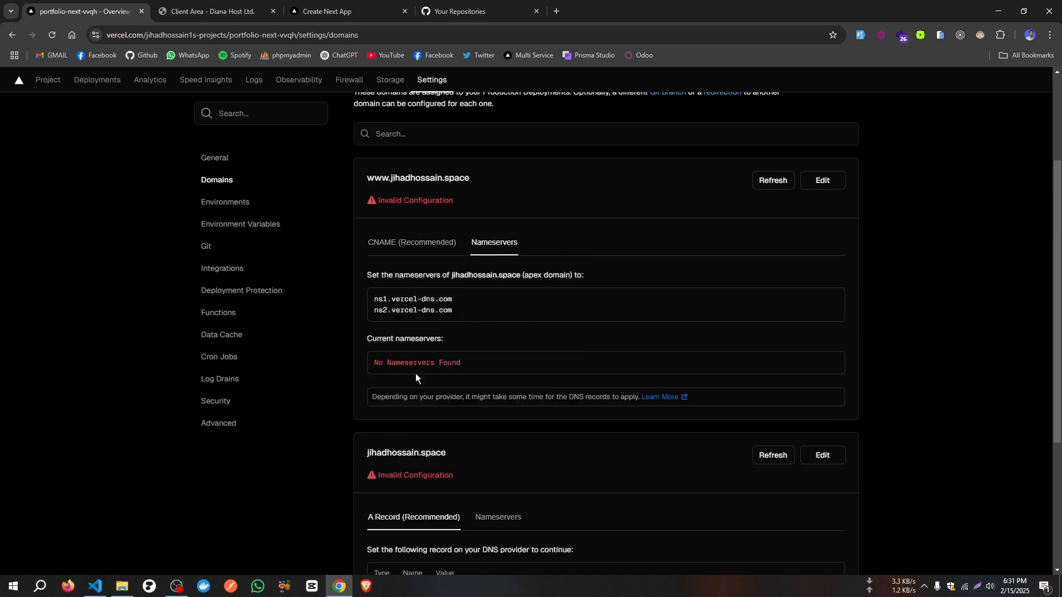
pyautogui.moveTo(466, 327)
pyautogui.mouseDown()
pyautogui.moveTo(340, 292)
pyautogui.moveTo(463, 314)
pyautogui.mouseUp()
pyautogui.click(480, 319)
pyautogui.click(384, 305)
pyautogui.scroll(-2, 472, 321)
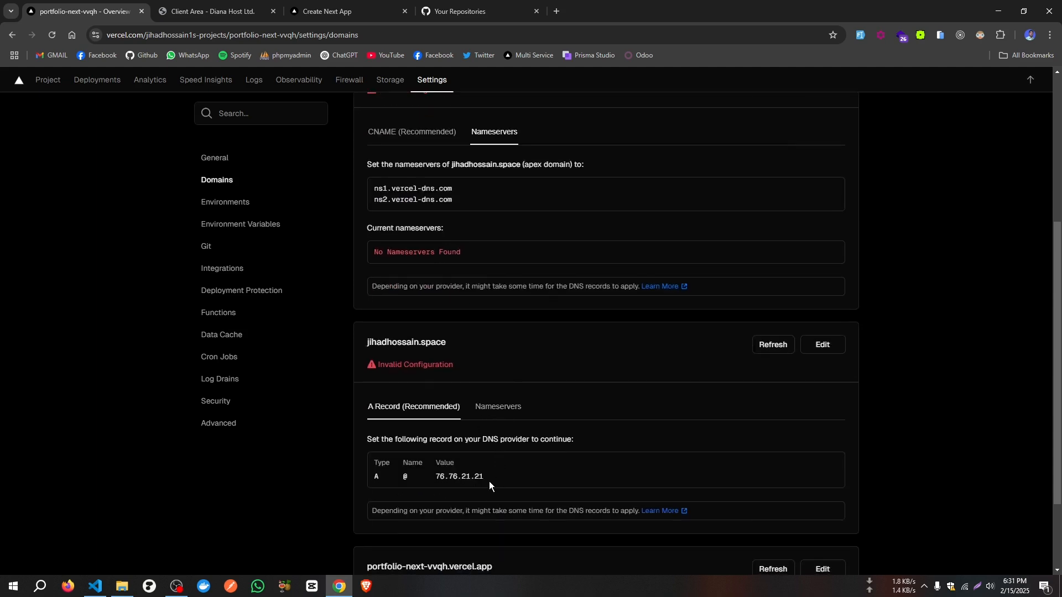
pyautogui.moveTo(489, 481); pyautogui.dragTo(423, 475)
pyautogui.scroll(-1, 461, 471)
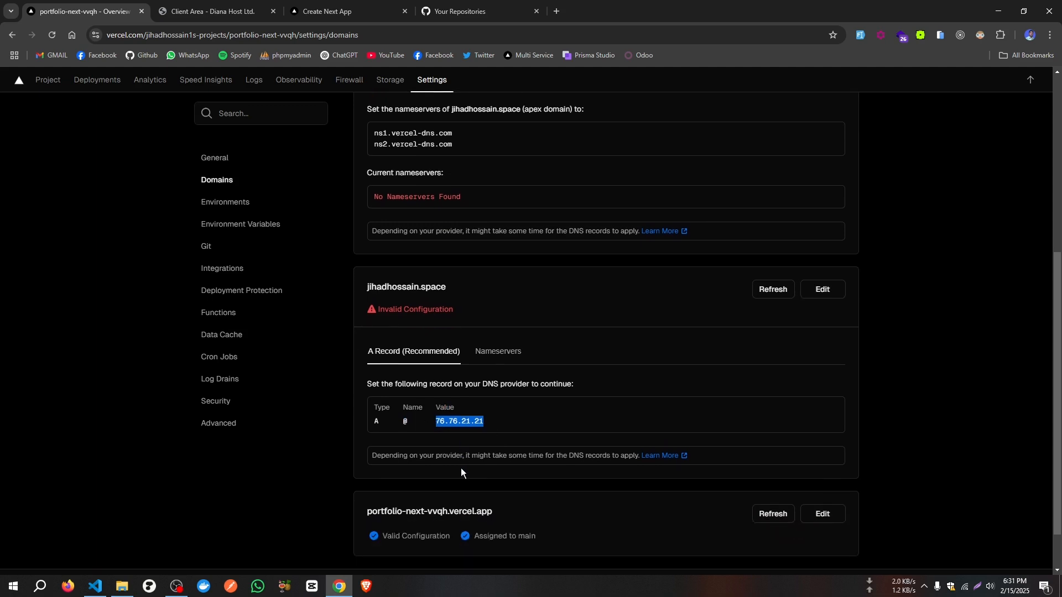
# Recheck the .xyz nameserver entries in Dianahost and the configuration status of the project's domains in Vercel
pyautogui.click(215, 11)
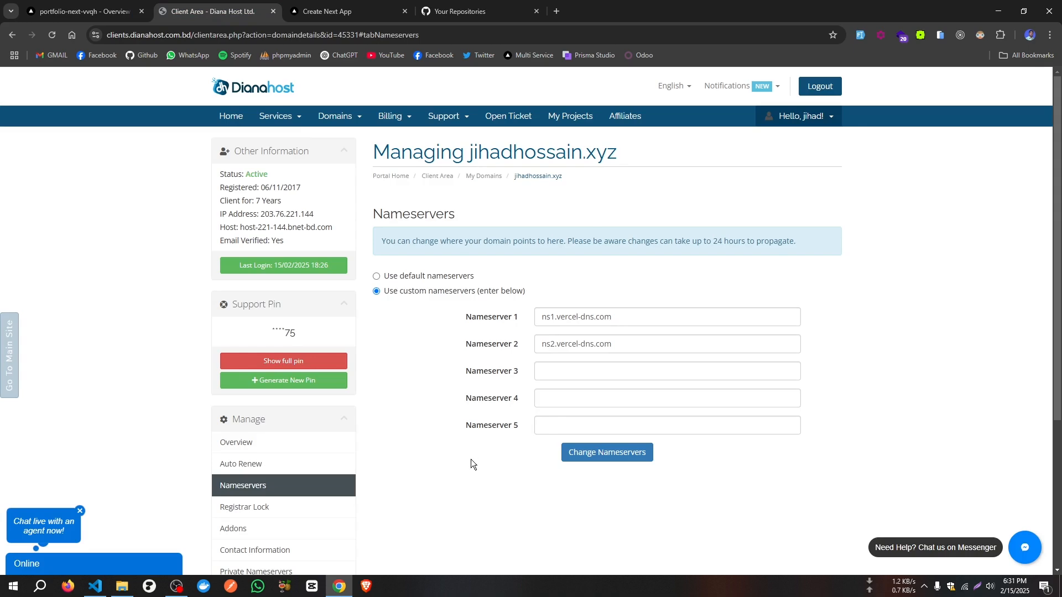
pyautogui.click(67, 5)
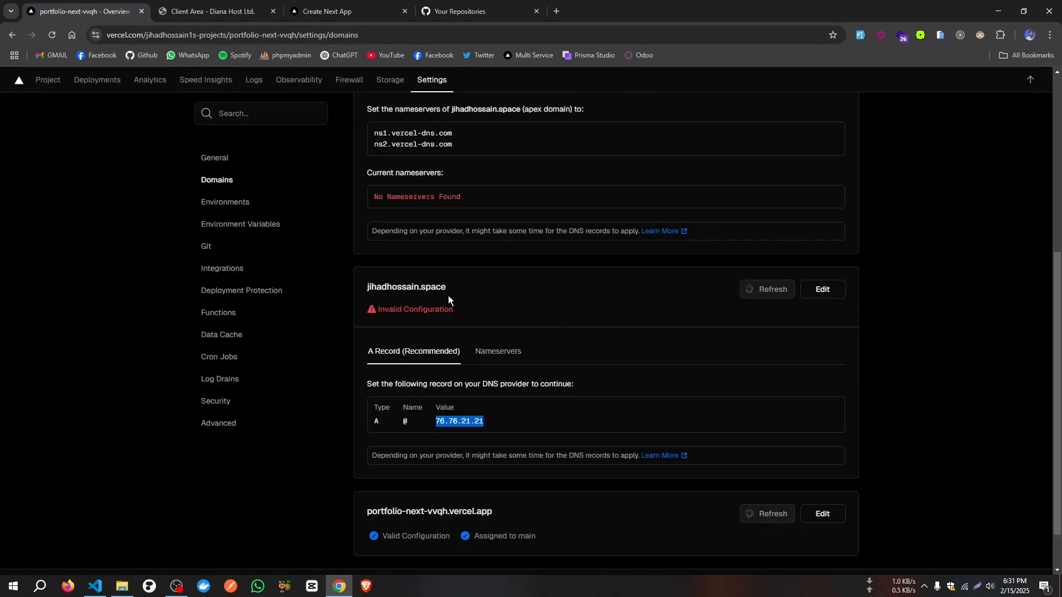
pyautogui.scroll(-10, 592, 380)
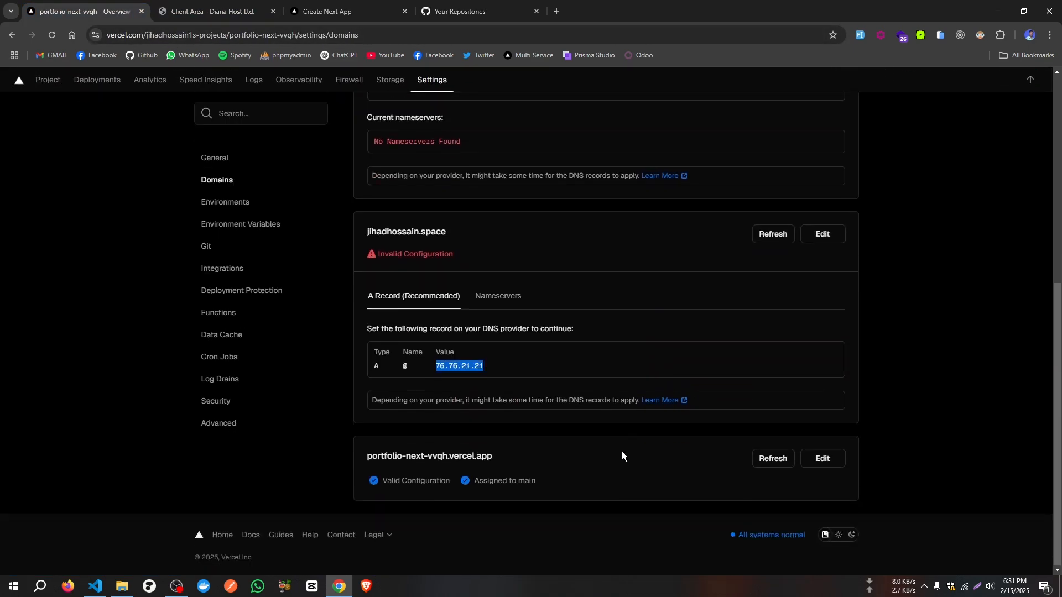
# Open the existing portfolio-next project from the Vercel projects overview and check the configuration of its .xyz domains
pyautogui.scroll(8, 294, 291)
pyautogui.scroll(2, 99, 113)
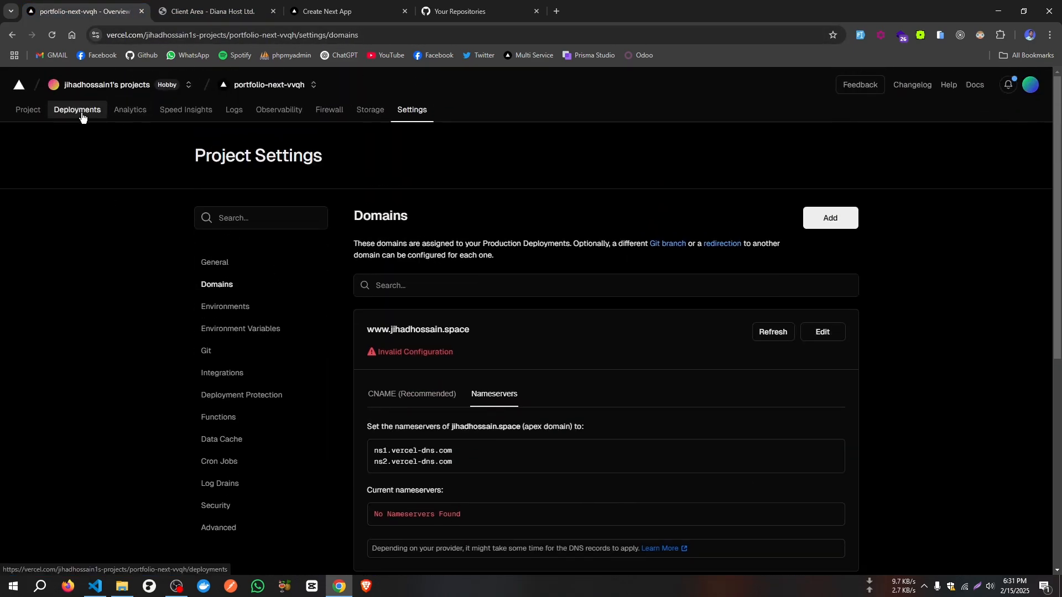
pyautogui.click(122, 84)
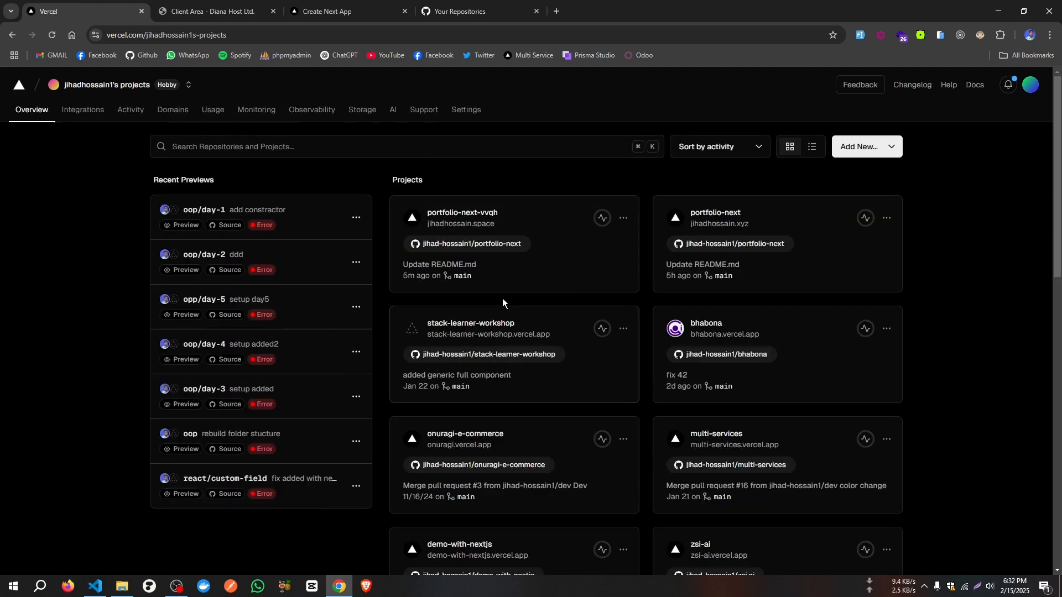
pyautogui.click(729, 217)
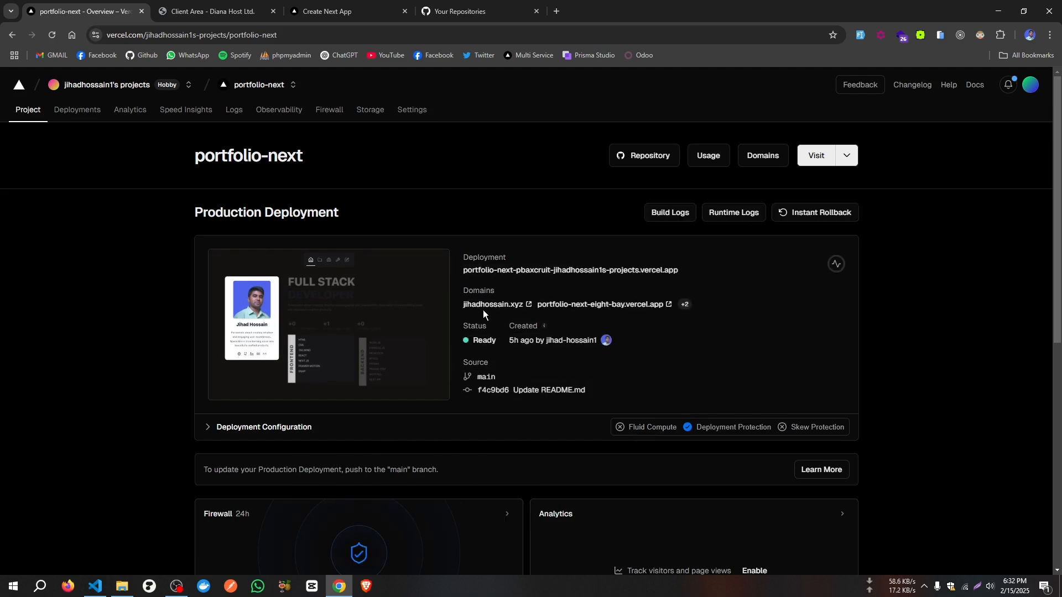
pyautogui.moveTo(457, 305); pyautogui.dragTo(523, 304)
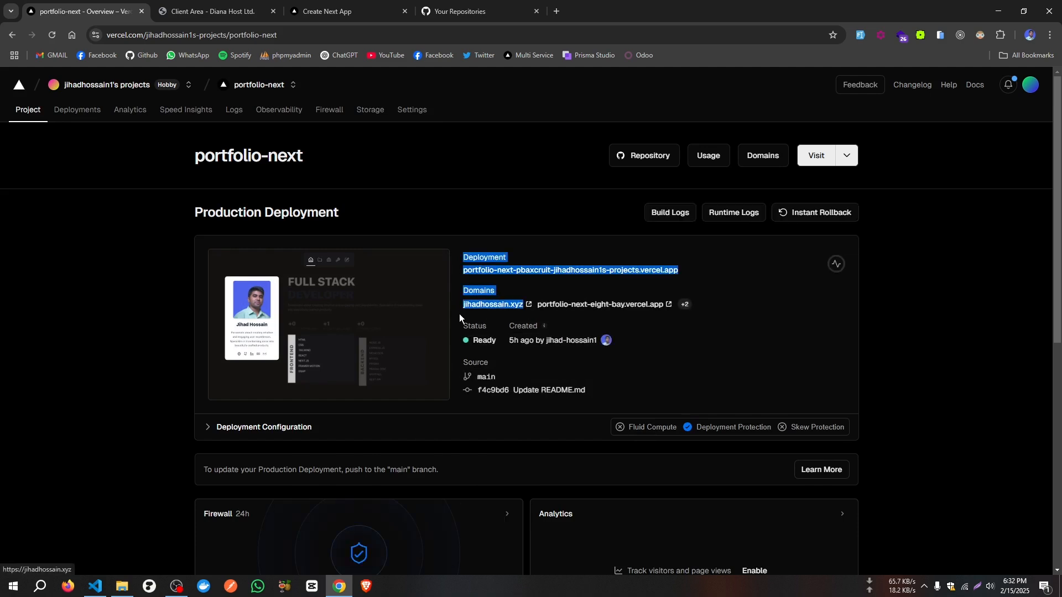
pyautogui.click(510, 318)
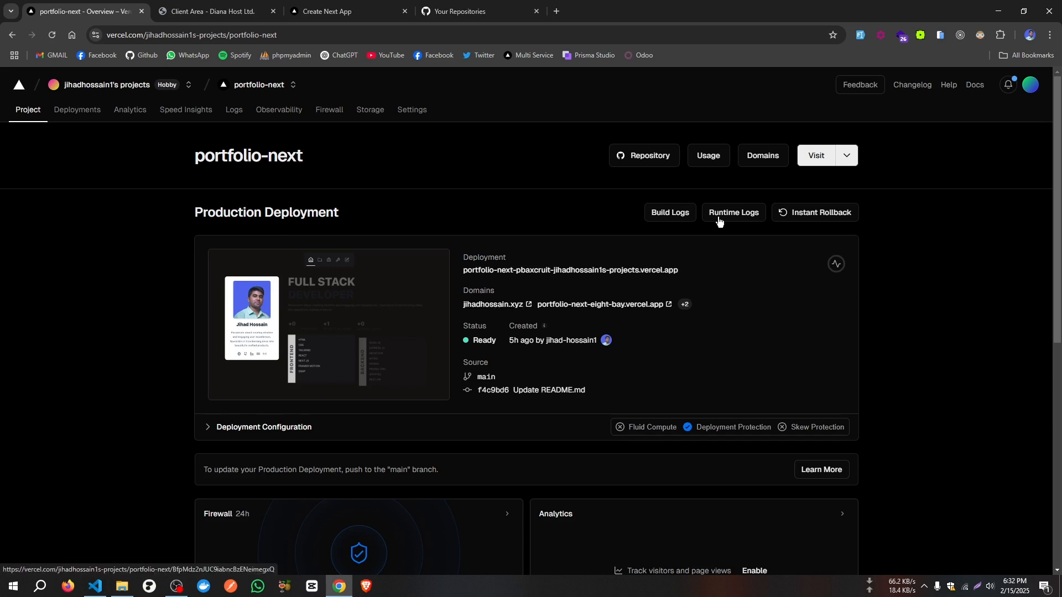
pyautogui.click(771, 162)
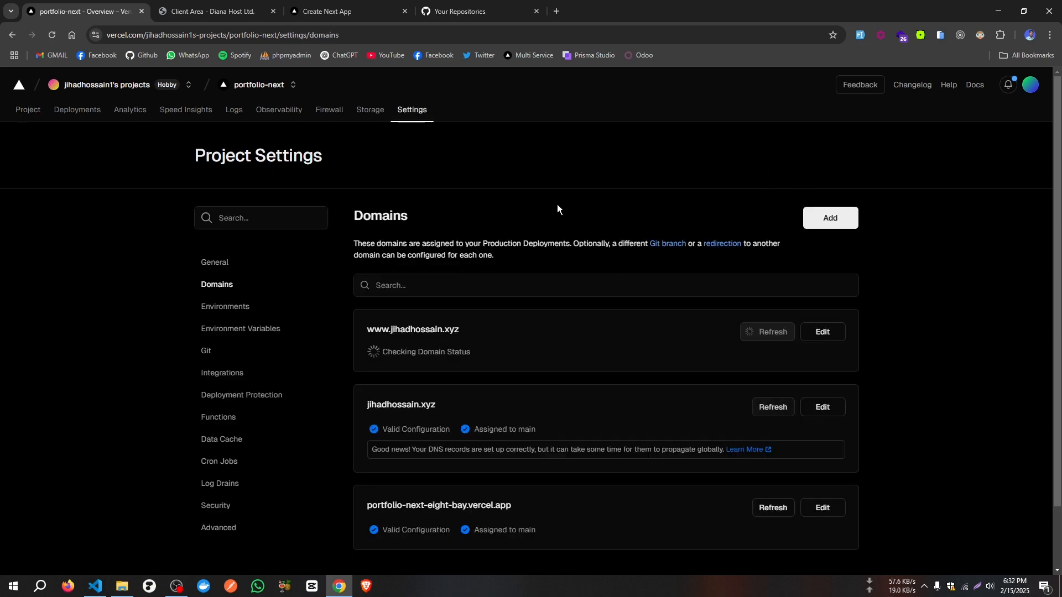
pyautogui.scroll(-1, 558, 277)
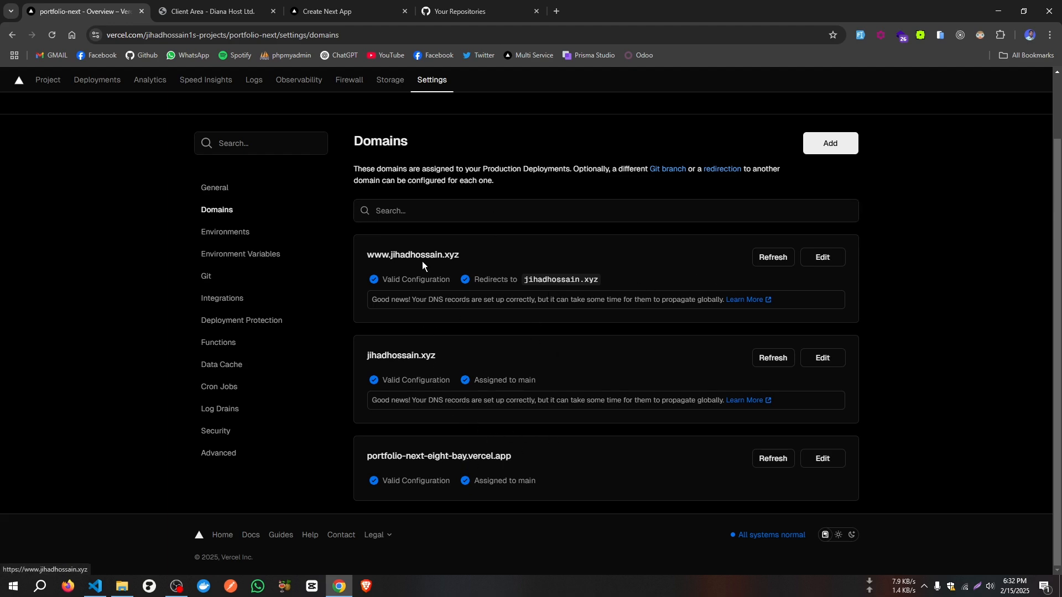
# Open the live site at the apex .xyz domain and look through the portfolio page
pyautogui.click(389, 363)
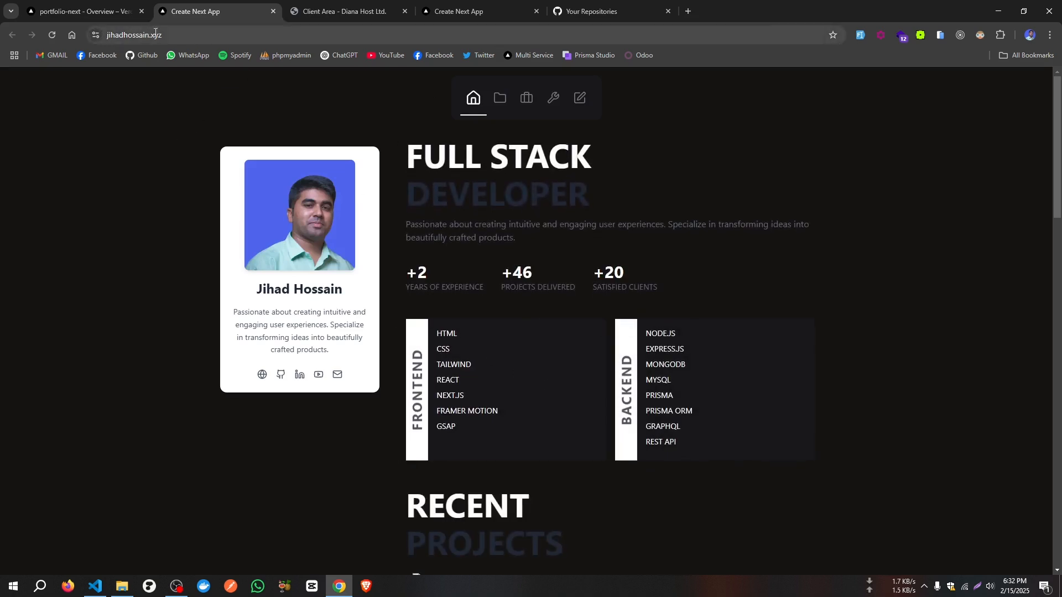
pyautogui.click(104, 36)
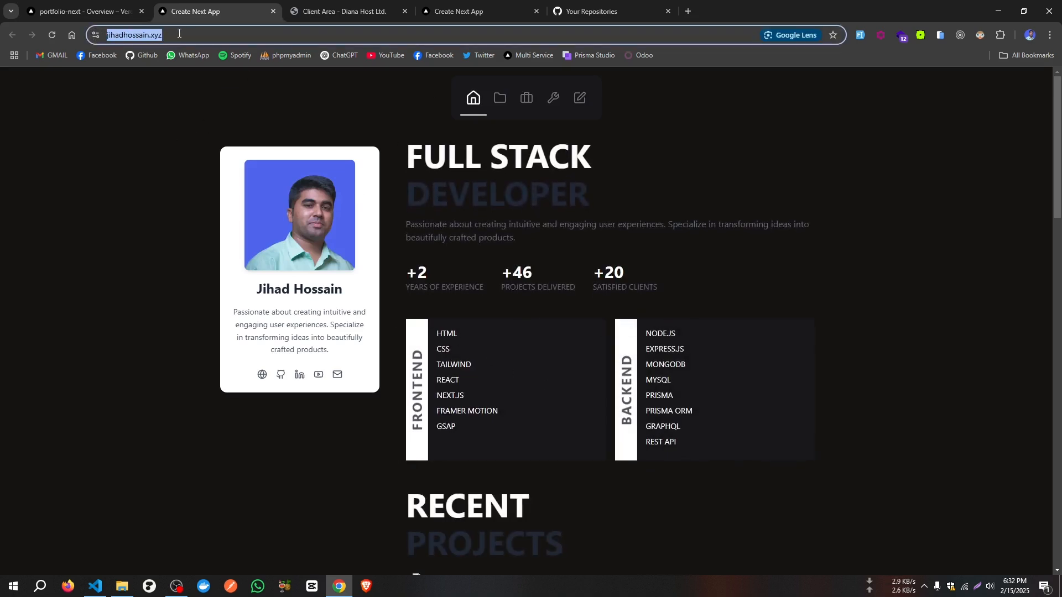
pyautogui.scroll(-12, 510, 398)
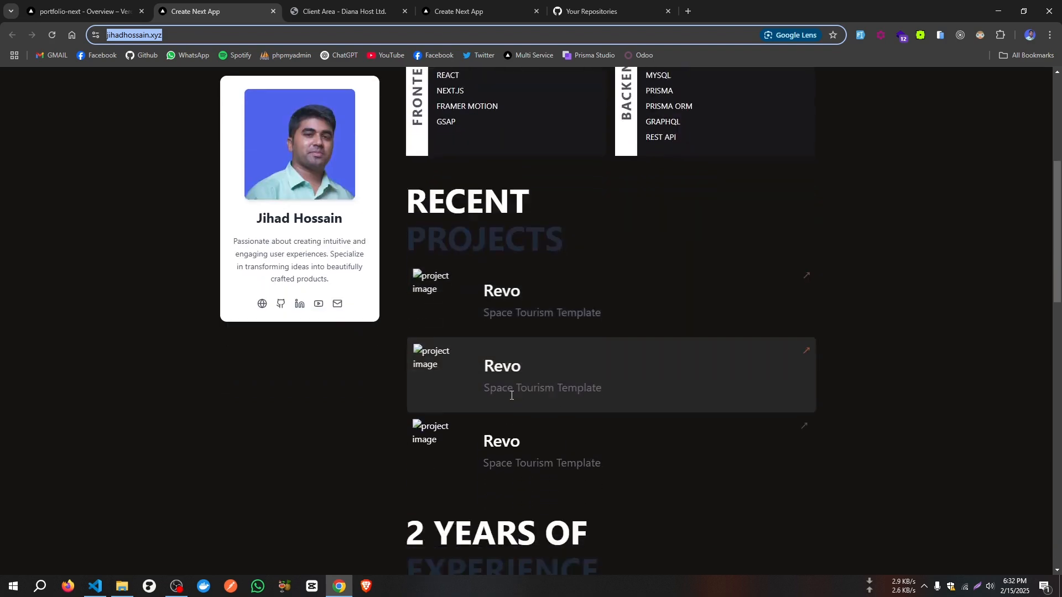
pyautogui.scroll(2, 506, 399)
pyautogui.scroll(10, 506, 398)
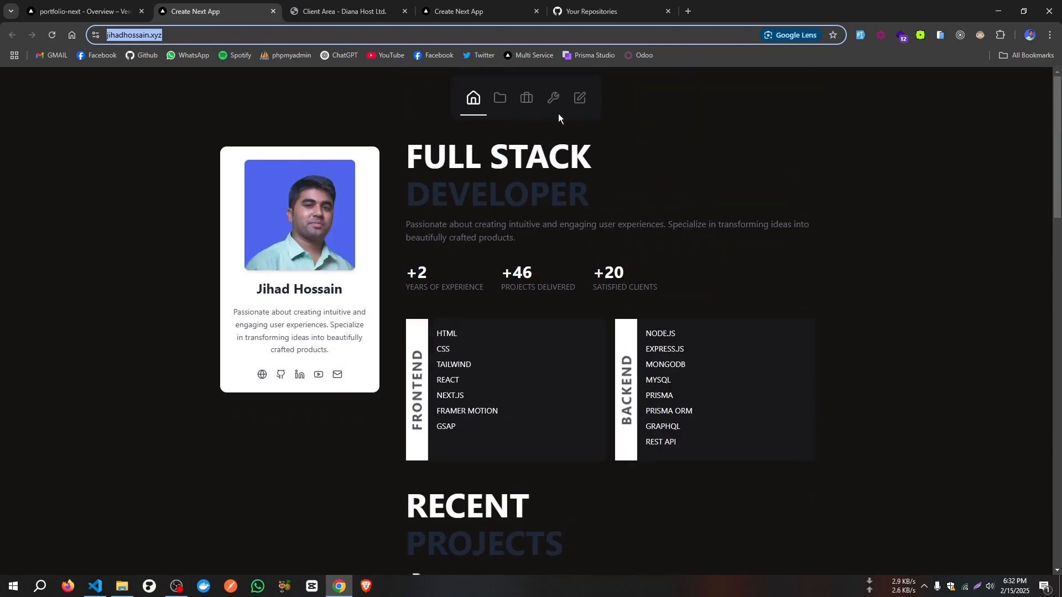